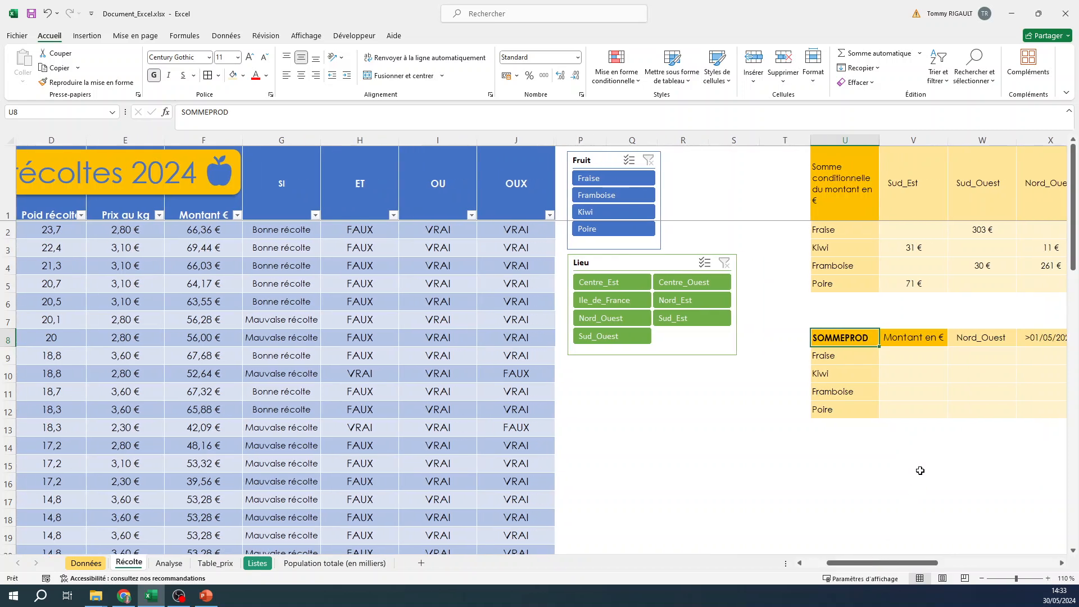
Label cell U13 as TOTAL beneath the fruit rows and fill it with the orange theme colour
left_click(906, 427)
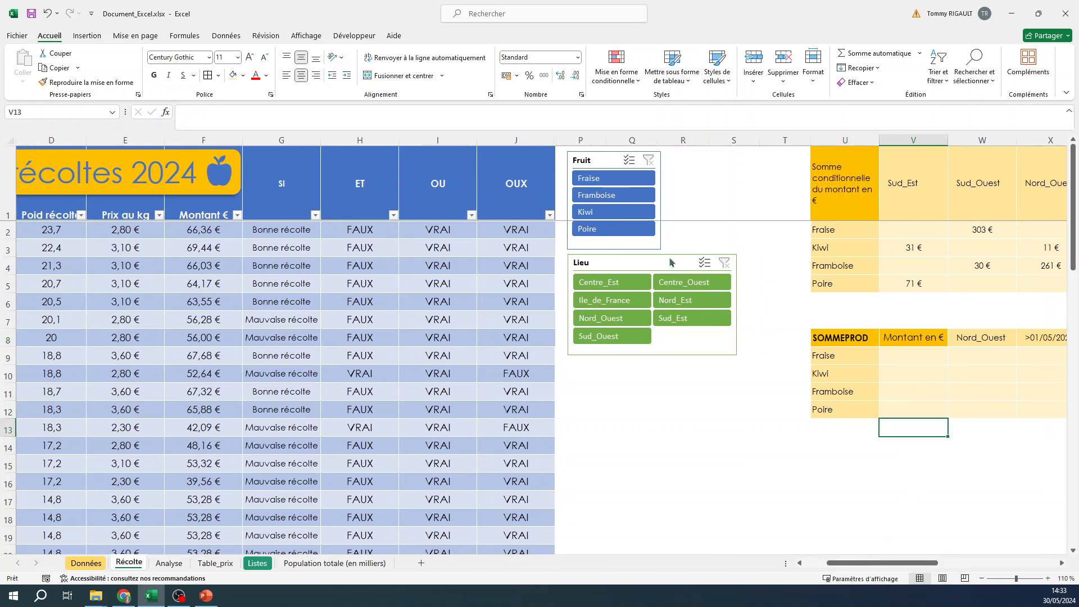
left_click(848, 425)
type("TOTAL")
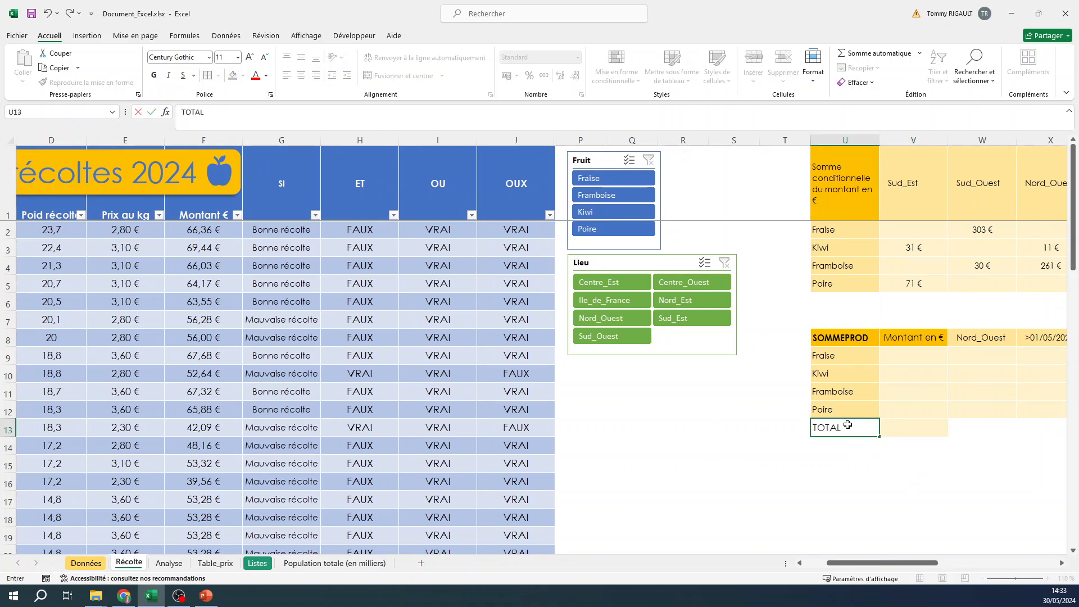
key("Return")
left_click(848, 426)
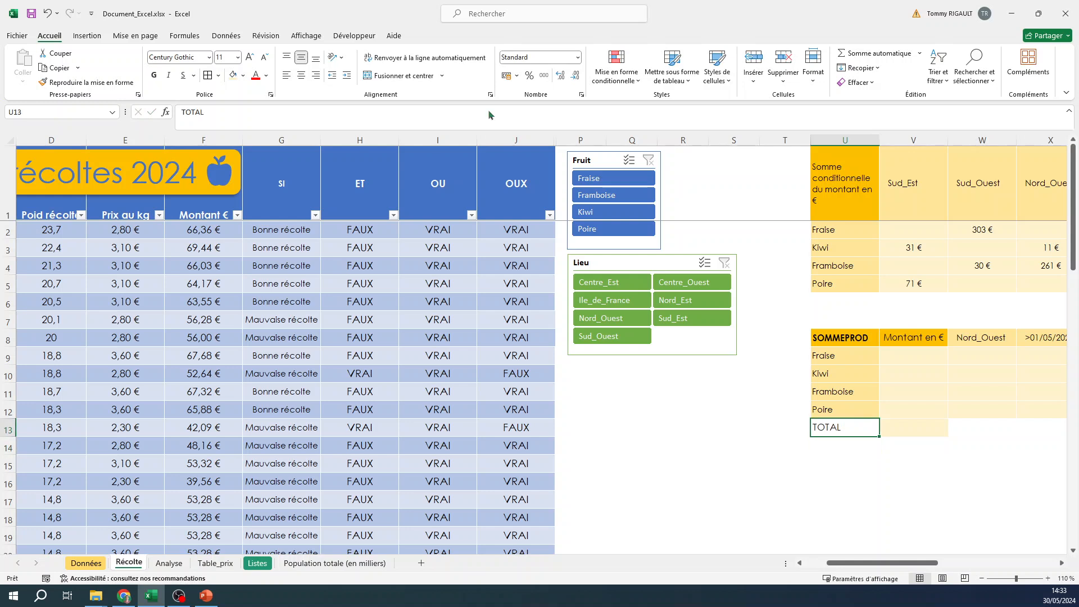
left_click(243, 76)
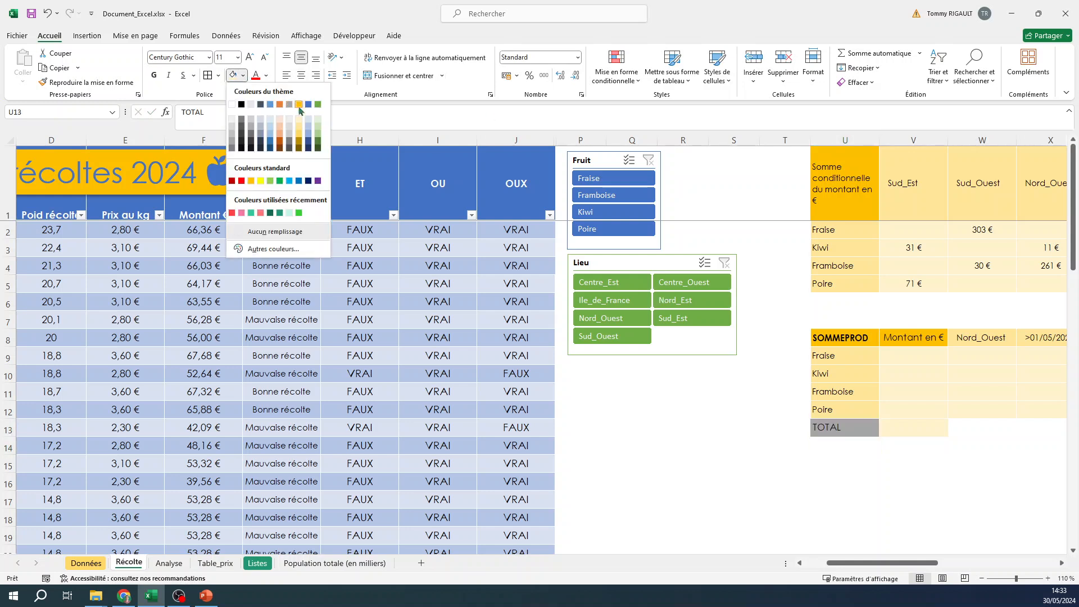
left_click(295, 104)
Start a SOMMEPROD formula in V13 using the Poid récolté column of the harvest table as the first array
left_click(909, 429)
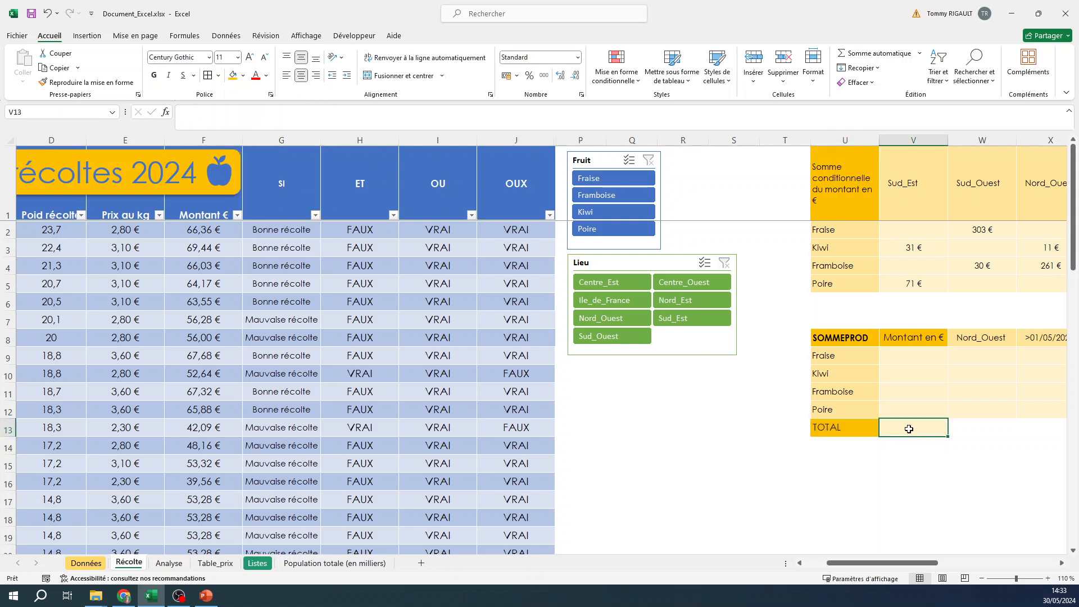
type("=SO")
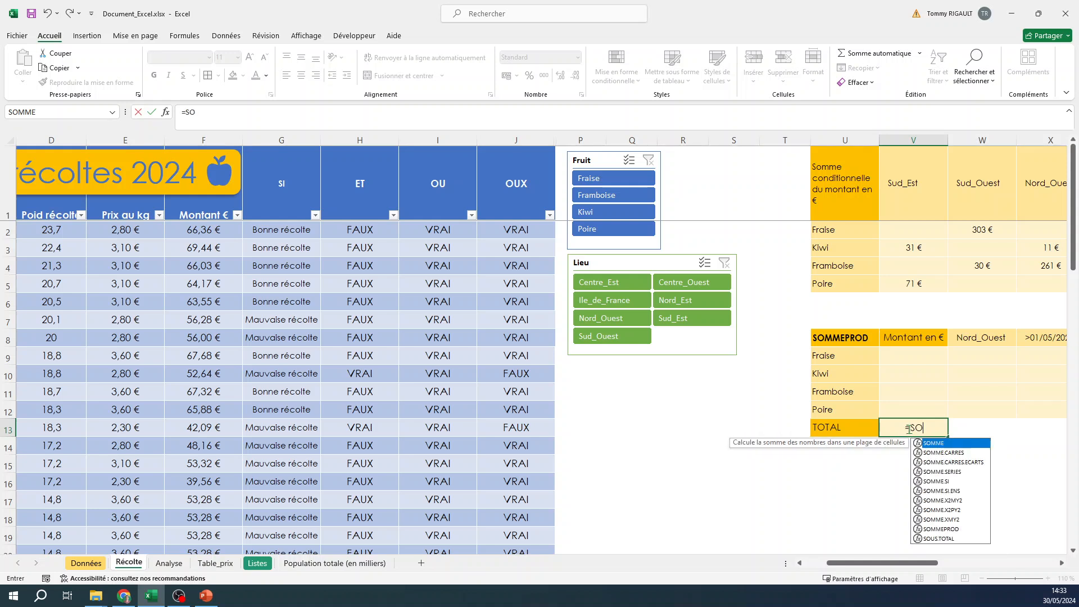
type("MMEPROD")
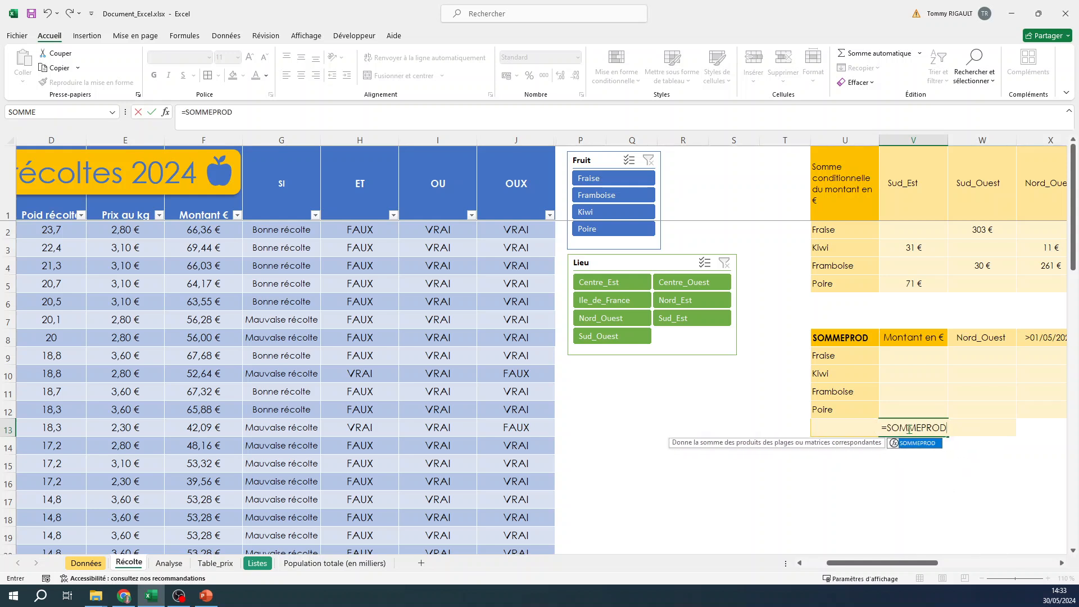
type("(")
left_click_drag(835, 563, 814, 563)
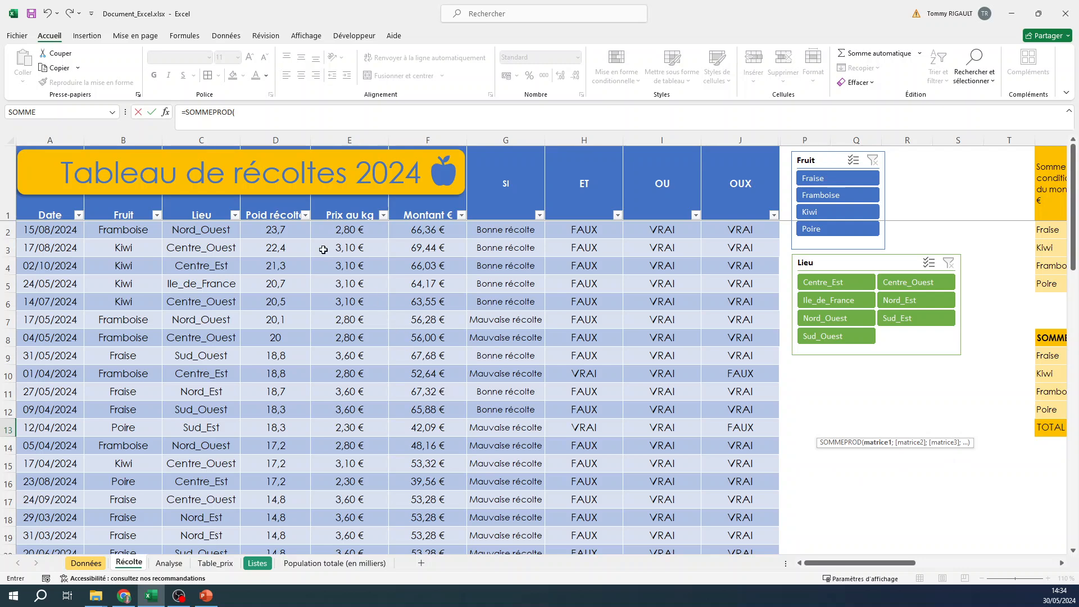
left_click(278, 232)
left_click_drag(277, 232, 289, 511)
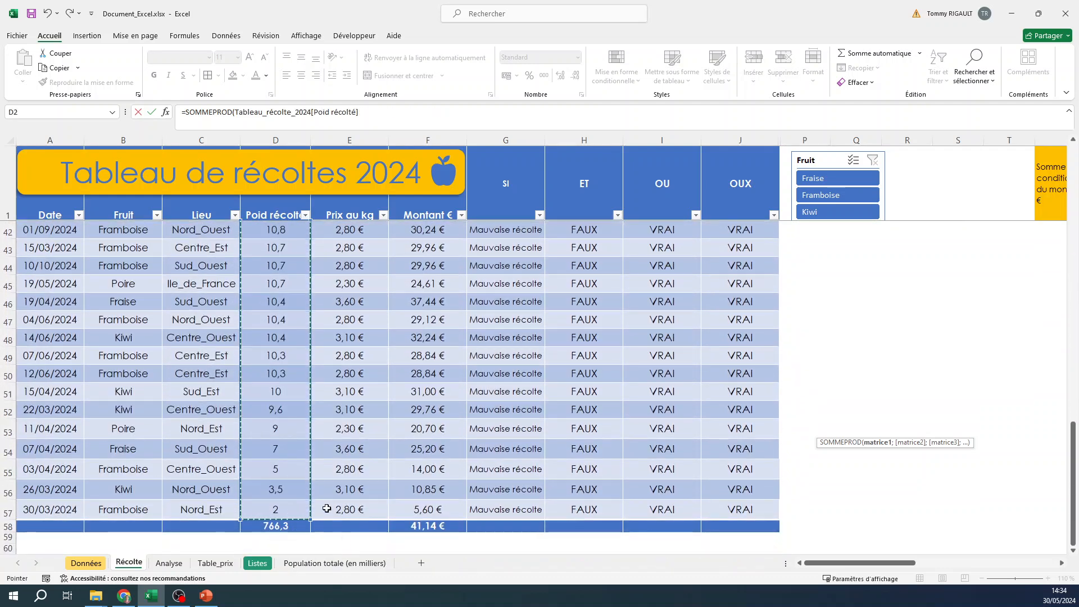
Add the Prix au kg column as the second array, close the parenthesis and confirm the formula
type(";")
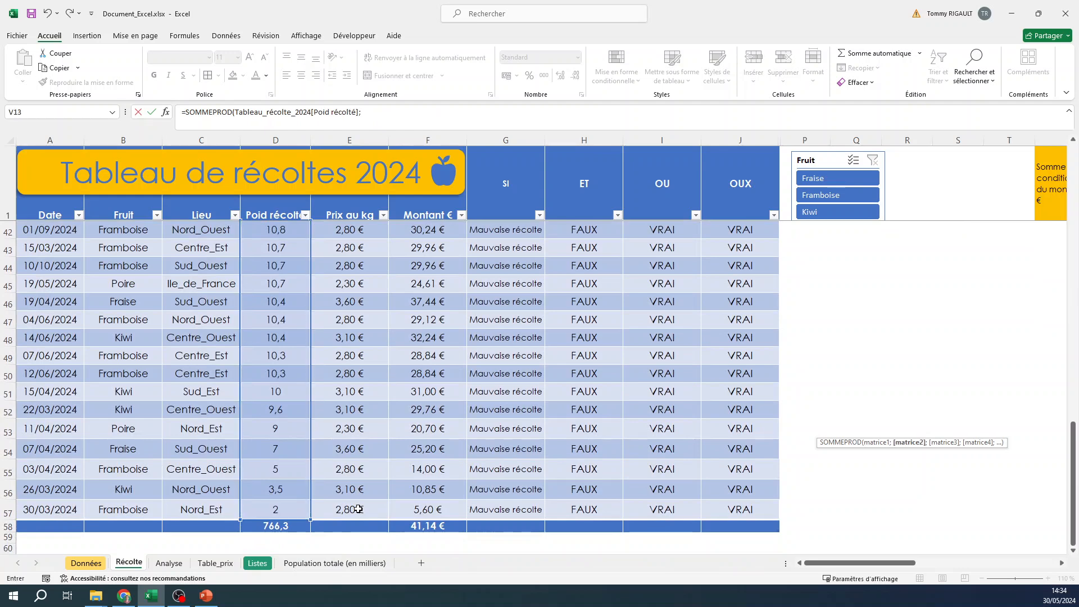
left_click_drag(358, 508, 344, 233)
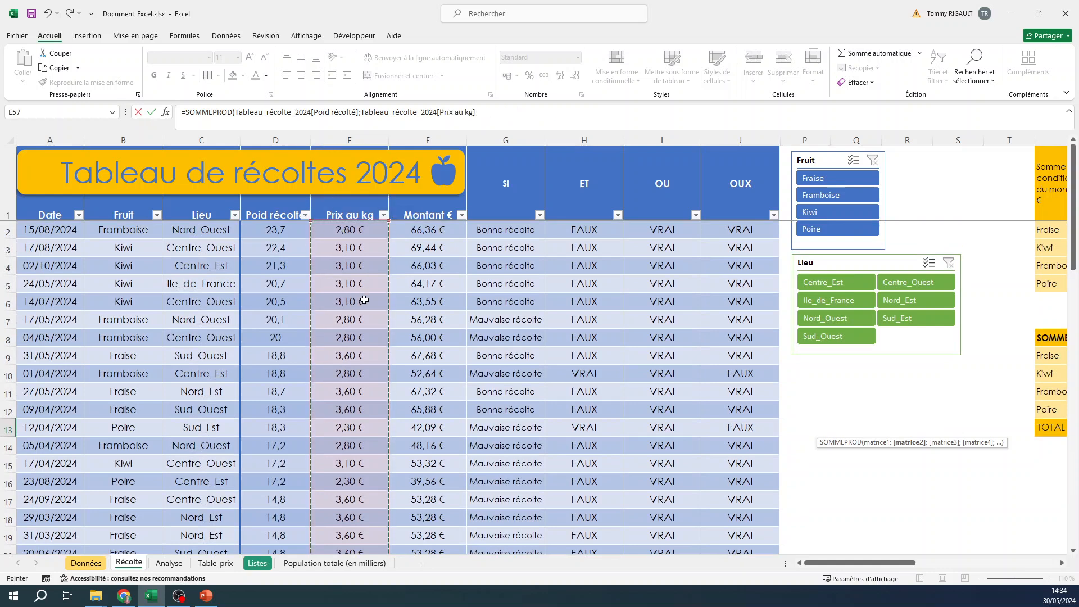
type(")")
left_click(366, 107)
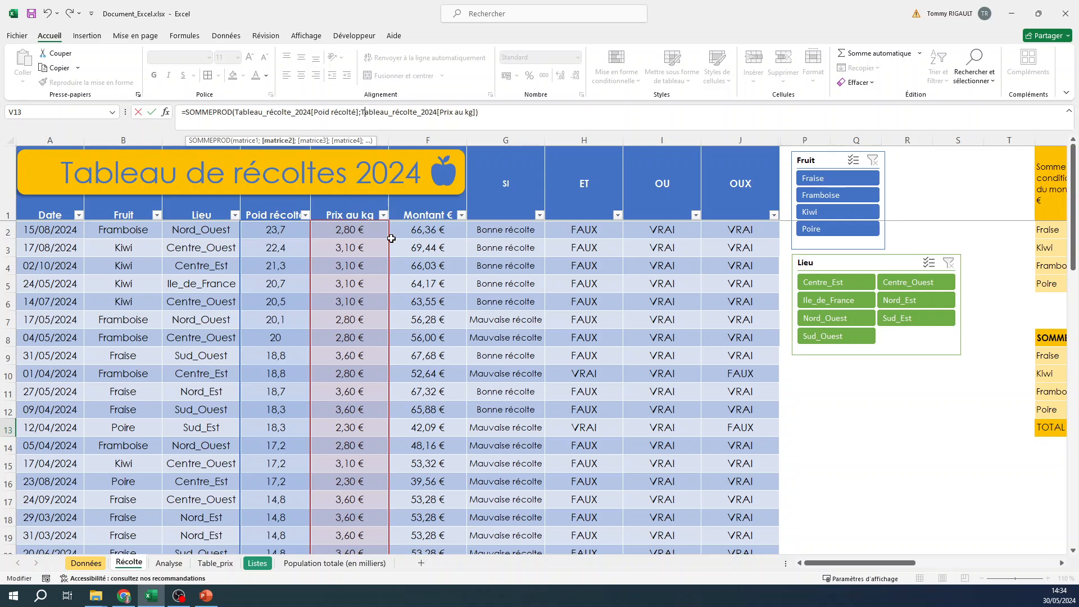
left_click(490, 113)
key("Return")
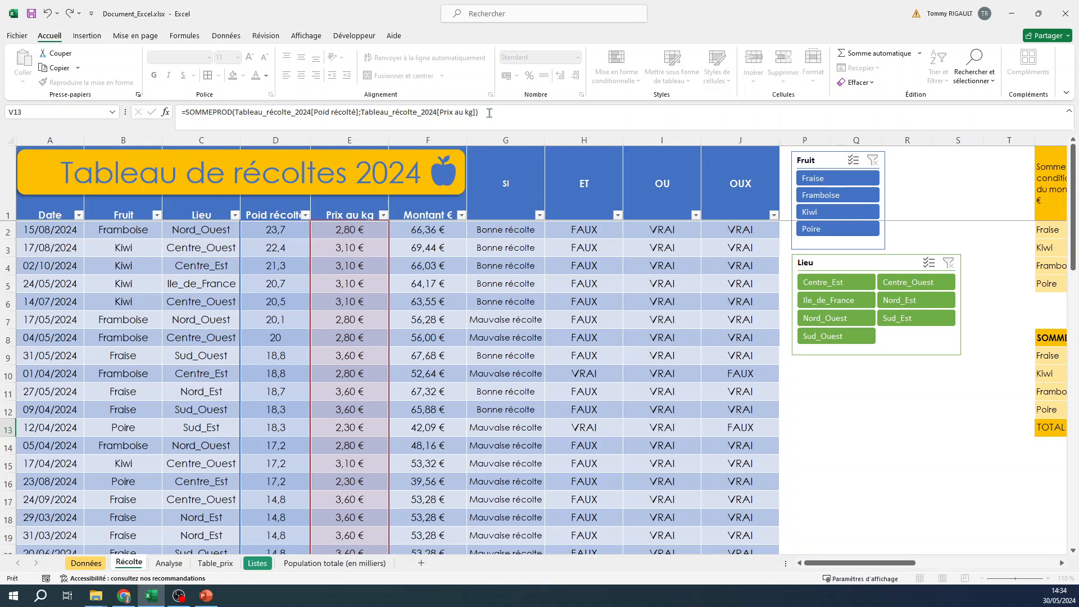
Format the V13 total as Monétaire currency with no decimal places
key("Up")
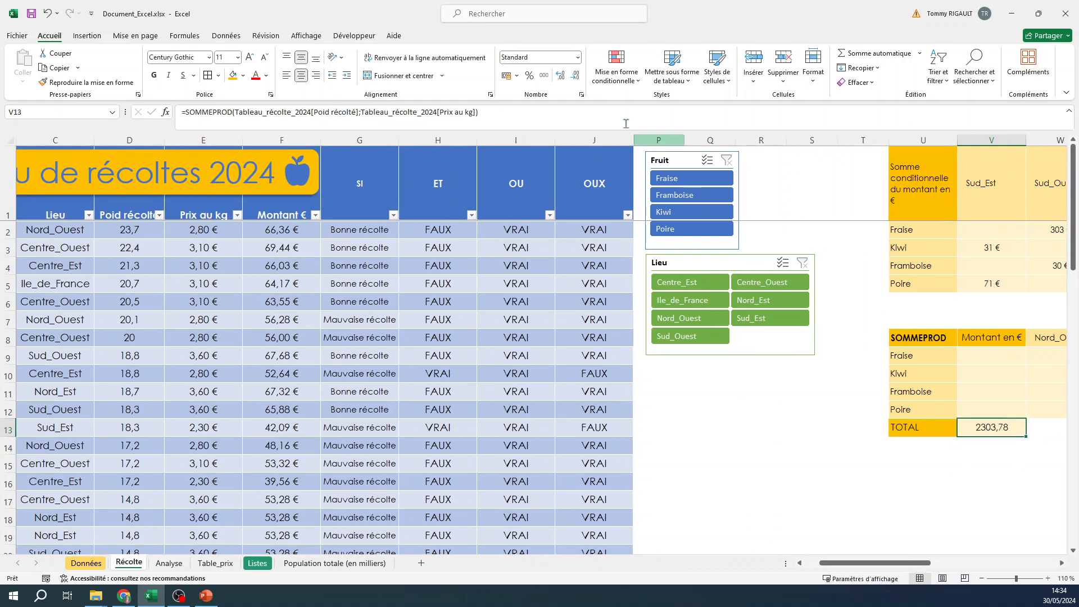
left_click(579, 58)
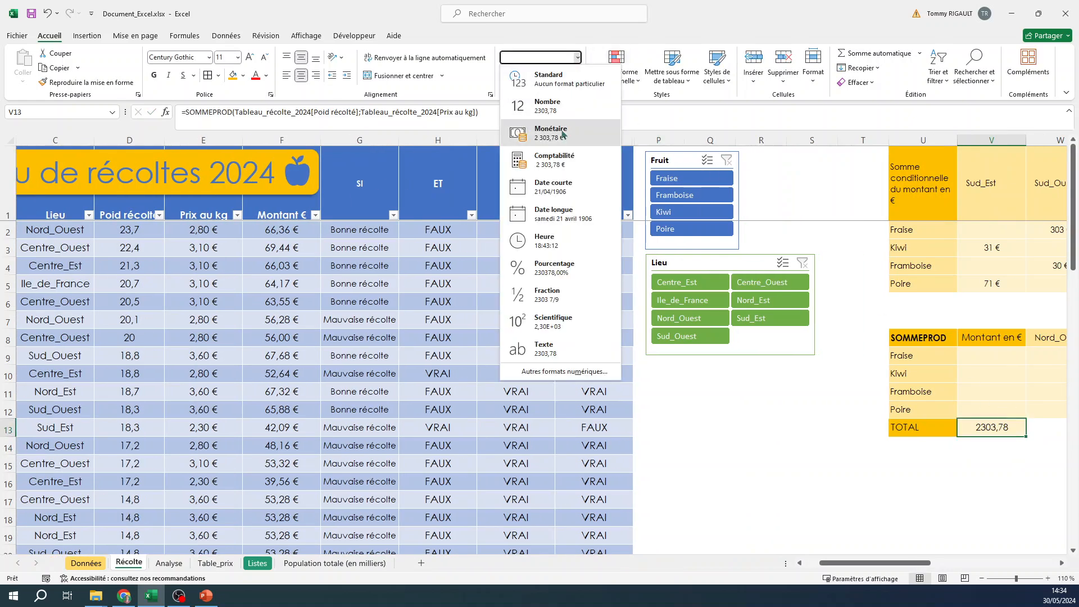
left_click(539, 133)
left_click(576, 77)
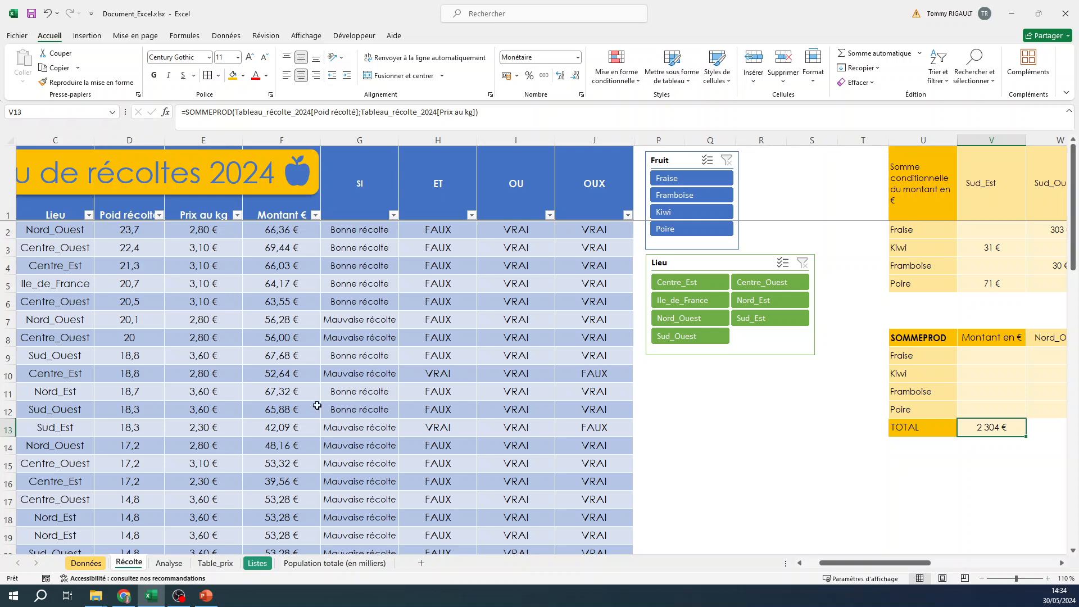
Set the table's total row under Montant € to the Somme function
scroll(303, 420, "down", 10)
scroll(302, 420, "down", 4)
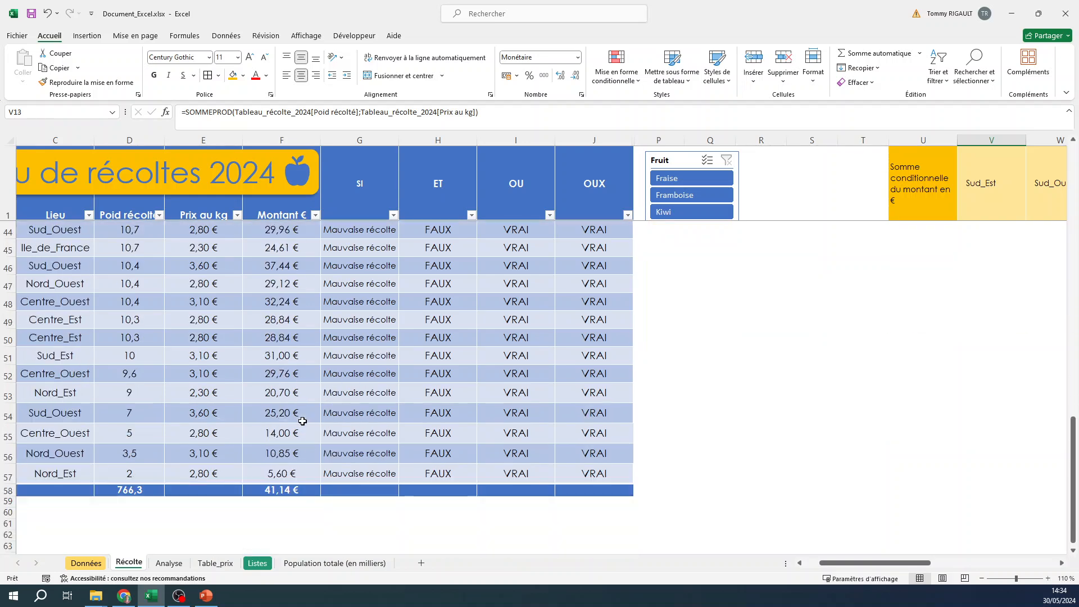
scroll(303, 421, "up", 2)
scroll(302, 421, "down", 2)
left_click(315, 490)
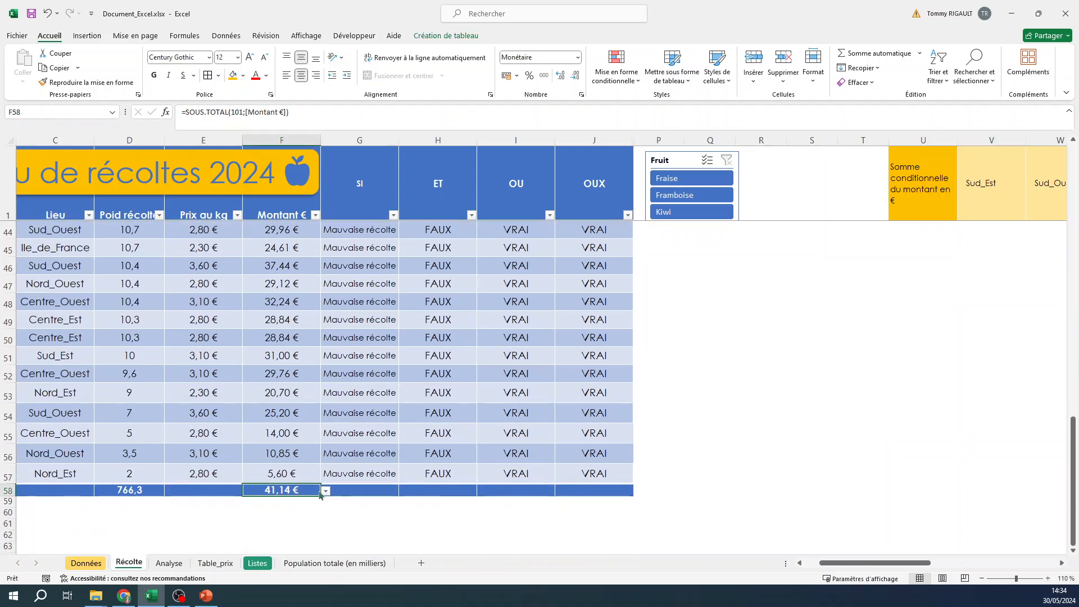
left_click(325, 491)
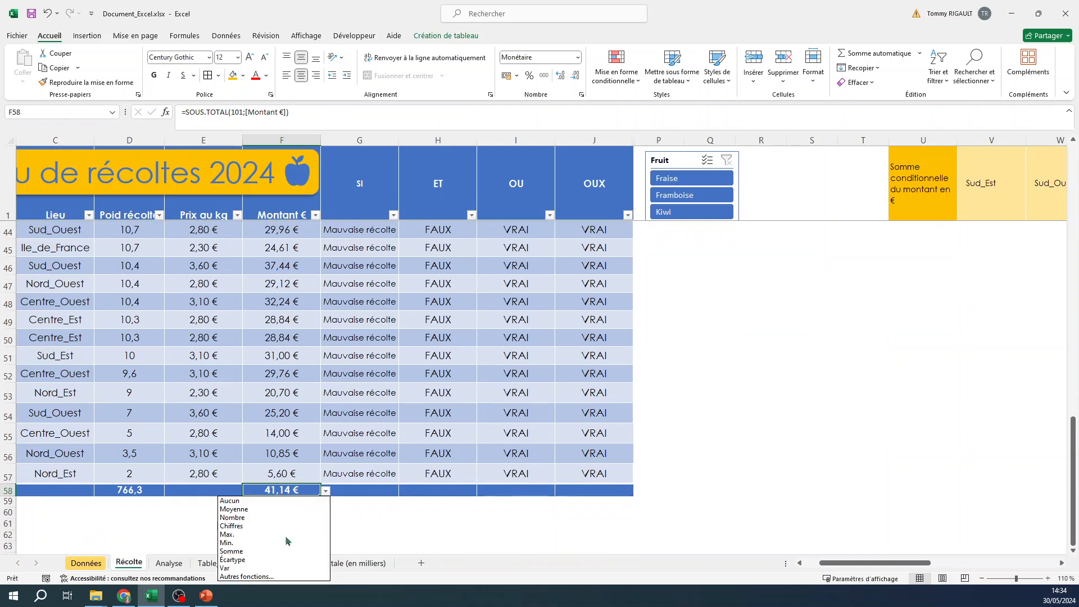
left_click(276, 550)
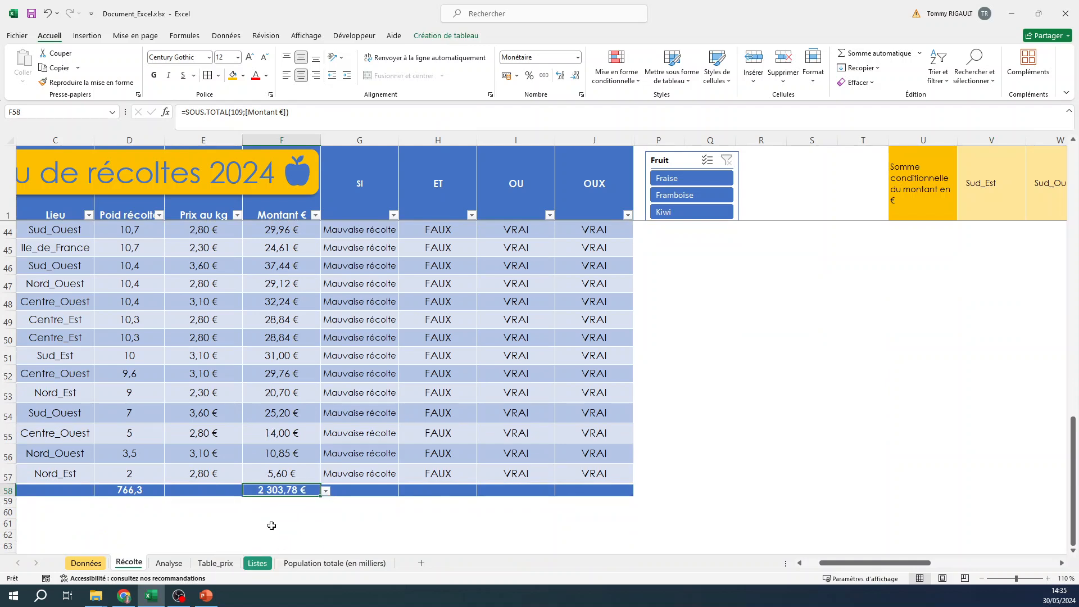
Examine the Montant € column formula and the SOMMEPROD formula in V13
scroll(288, 385, "up", 10)
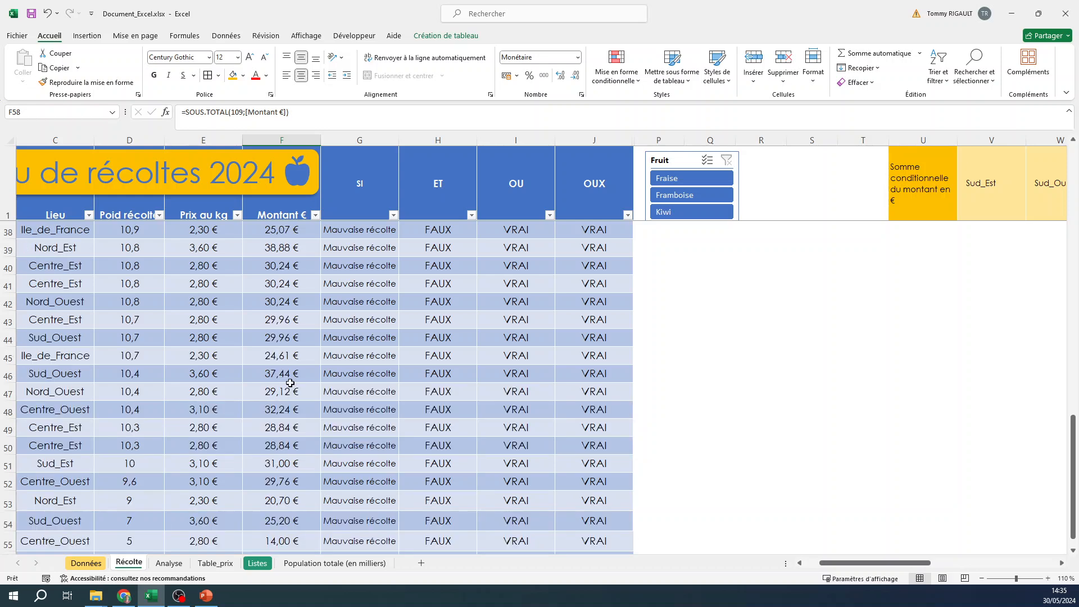
scroll(290, 383, "up", 4)
left_click(283, 231)
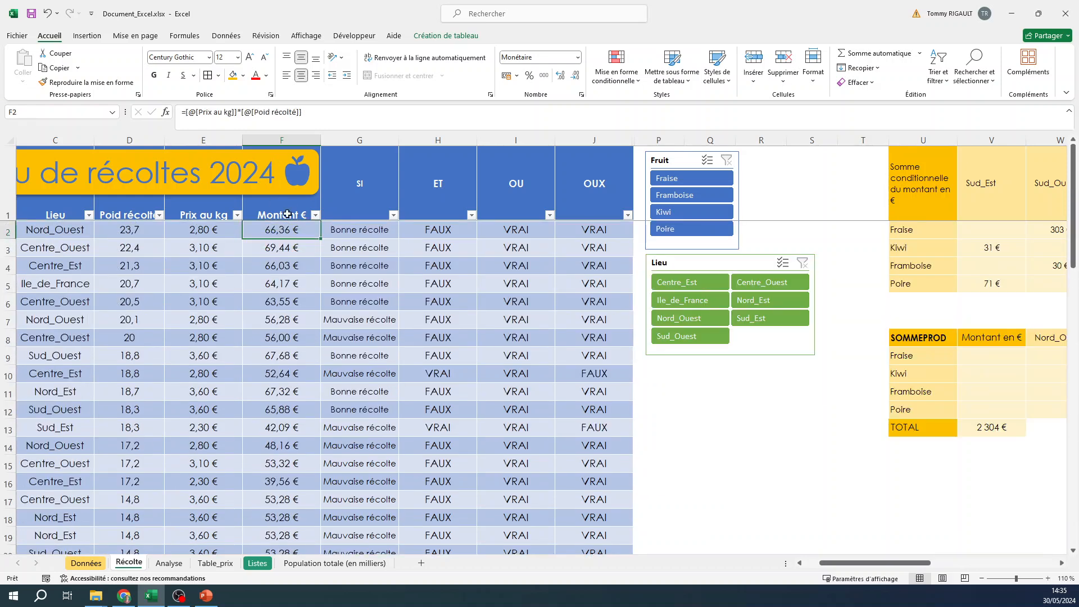
left_click(316, 124)
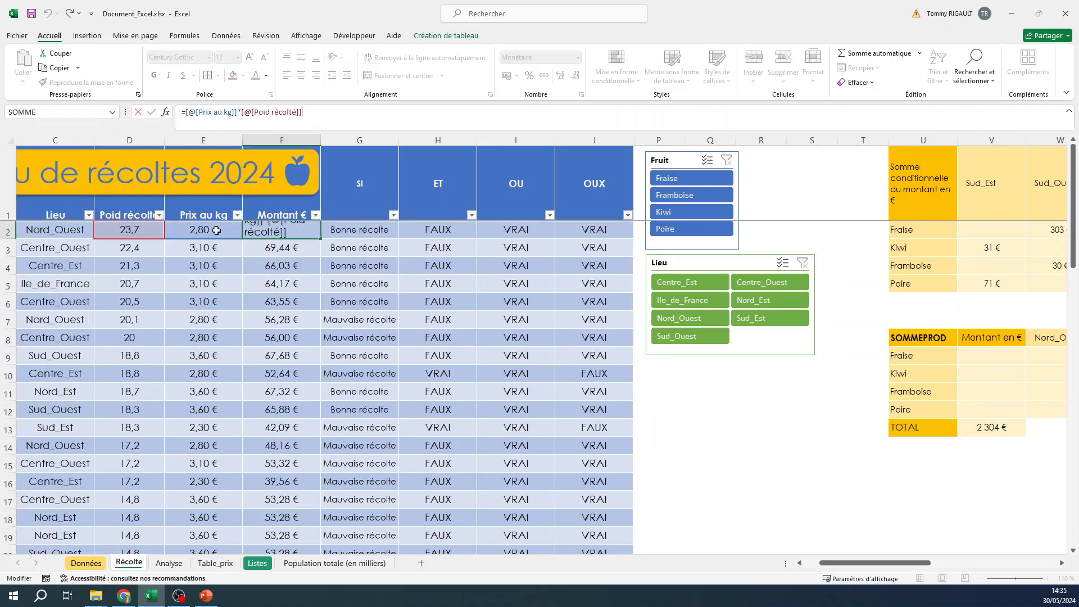
key("Escape")
left_click_drag(282, 231, 285, 366)
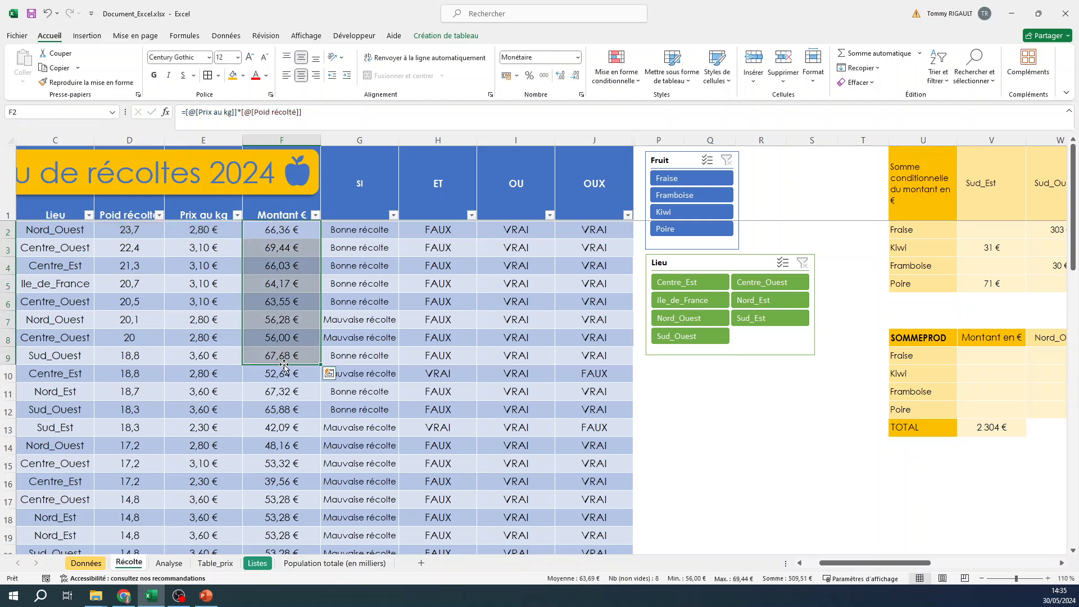
left_click(979, 428)
left_click(257, 113)
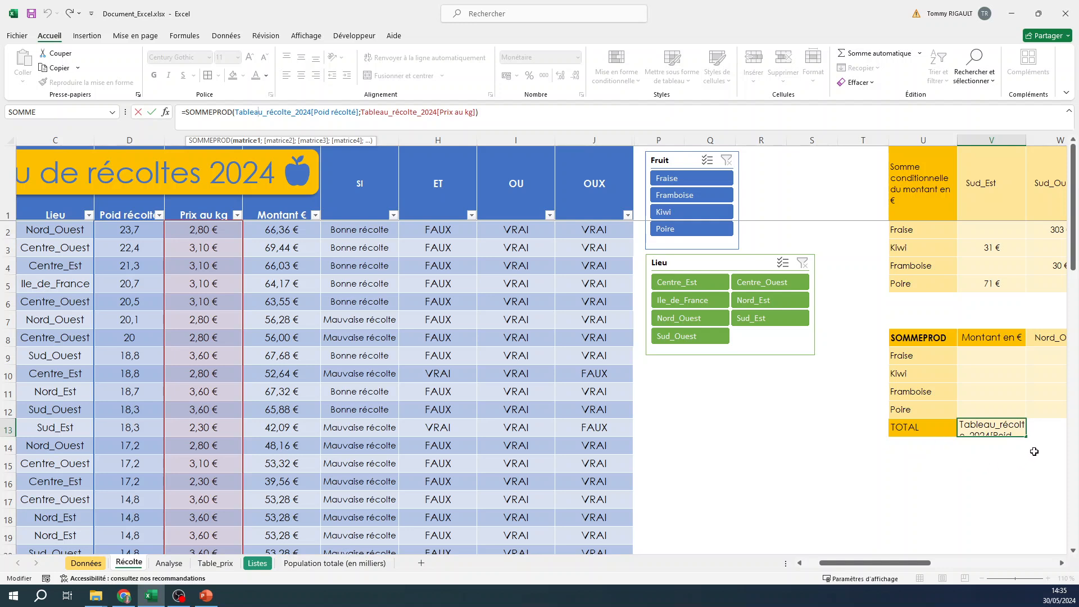
left_click(505, 115)
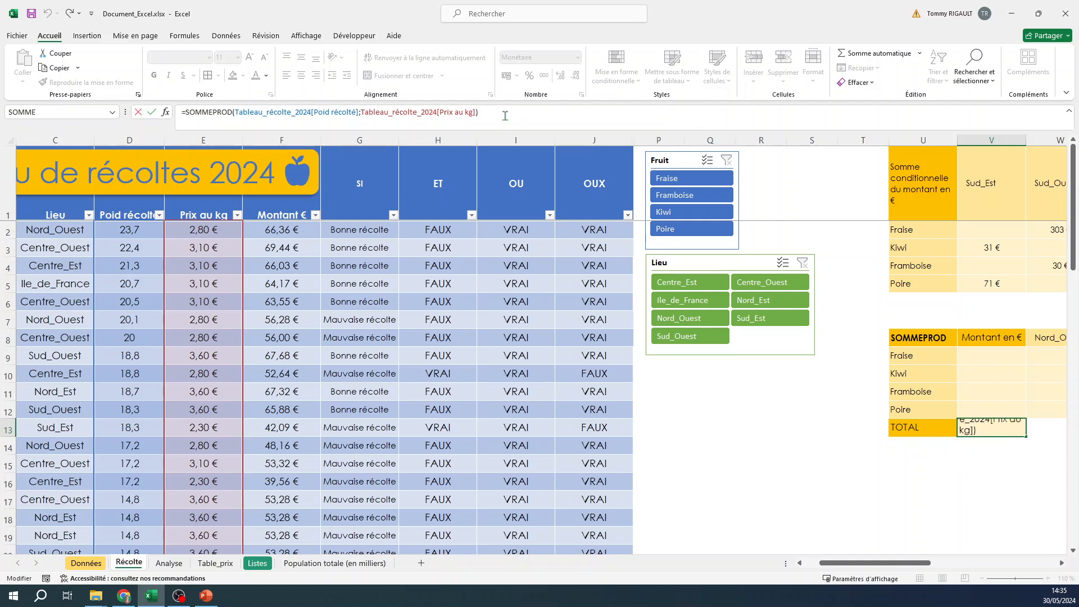
key("Return")
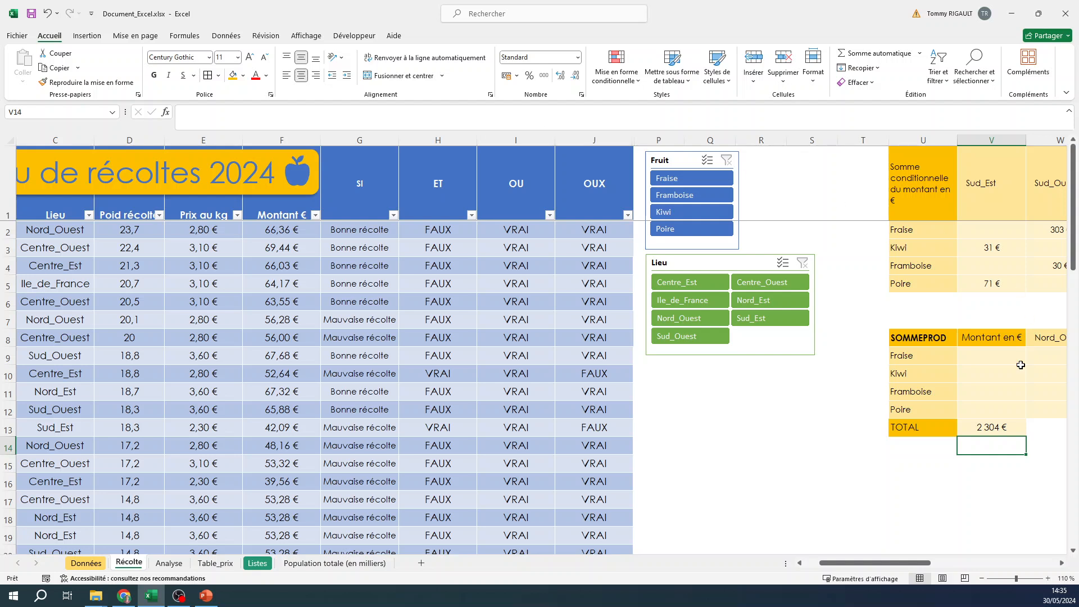
Make the TOTAL label and its amount in U13:V13 bold
left_click_drag(988, 424, 925, 427)
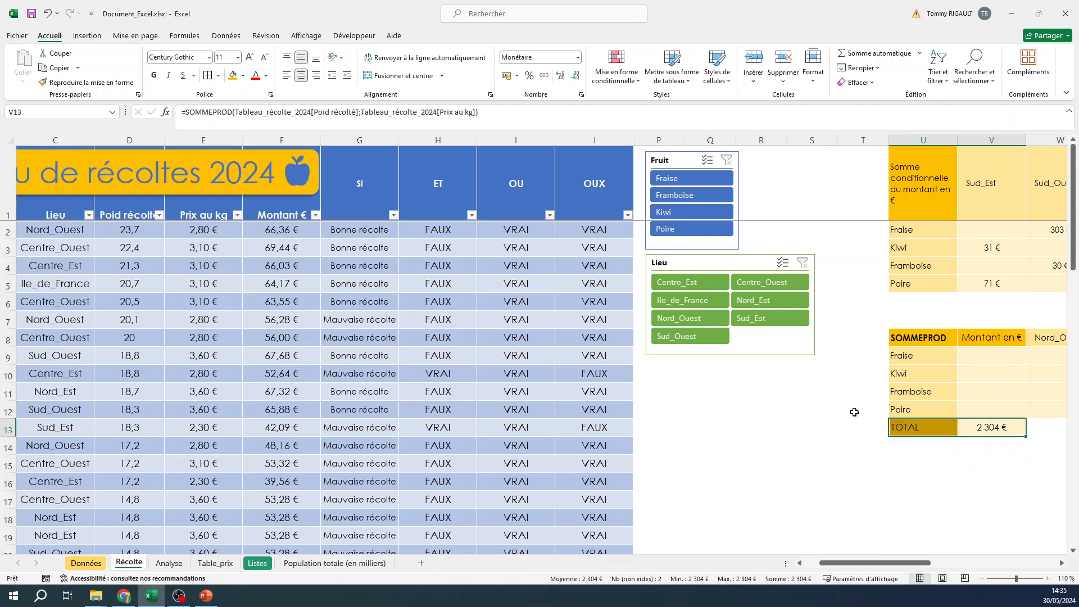
left_click(156, 78)
left_click(989, 428)
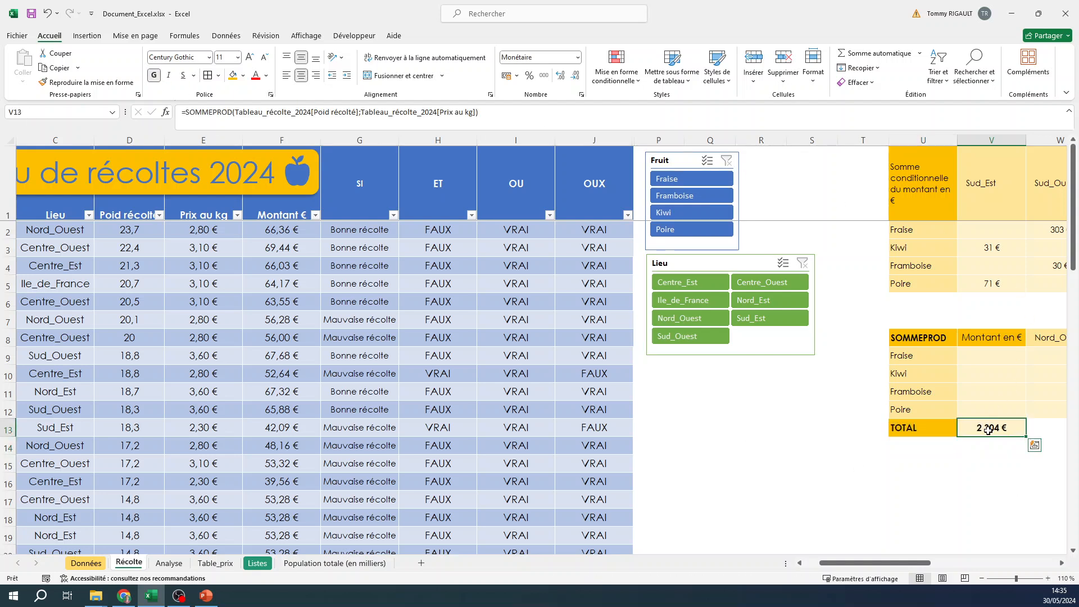
left_click(425, 119)
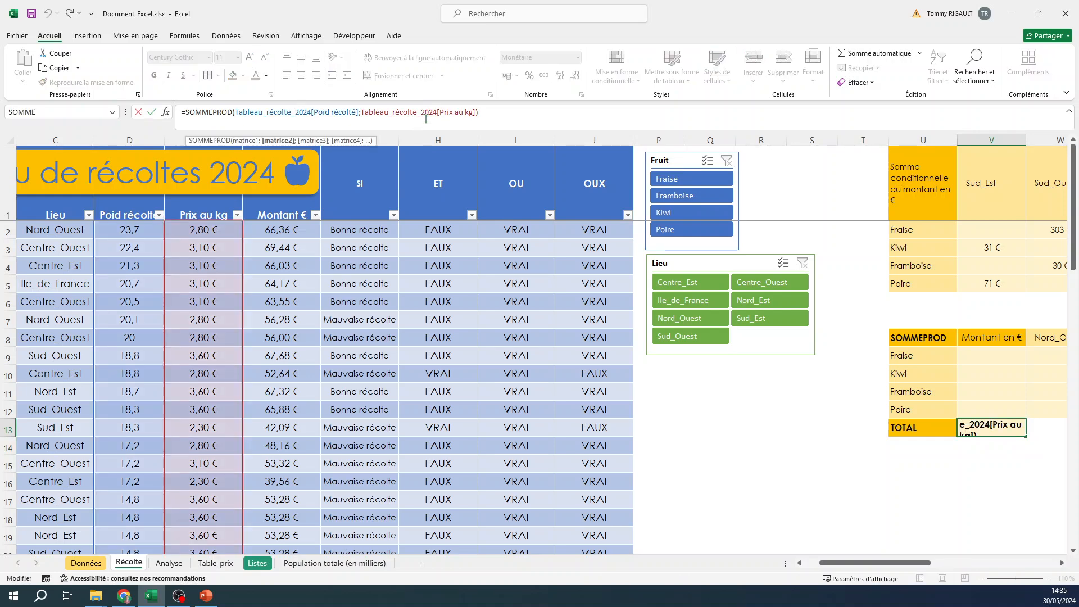
In V9, start a SOMMEPROD formula multiplying the Tableau_récolte_2024 Montant € column by its Fruit column
left_click(995, 357)
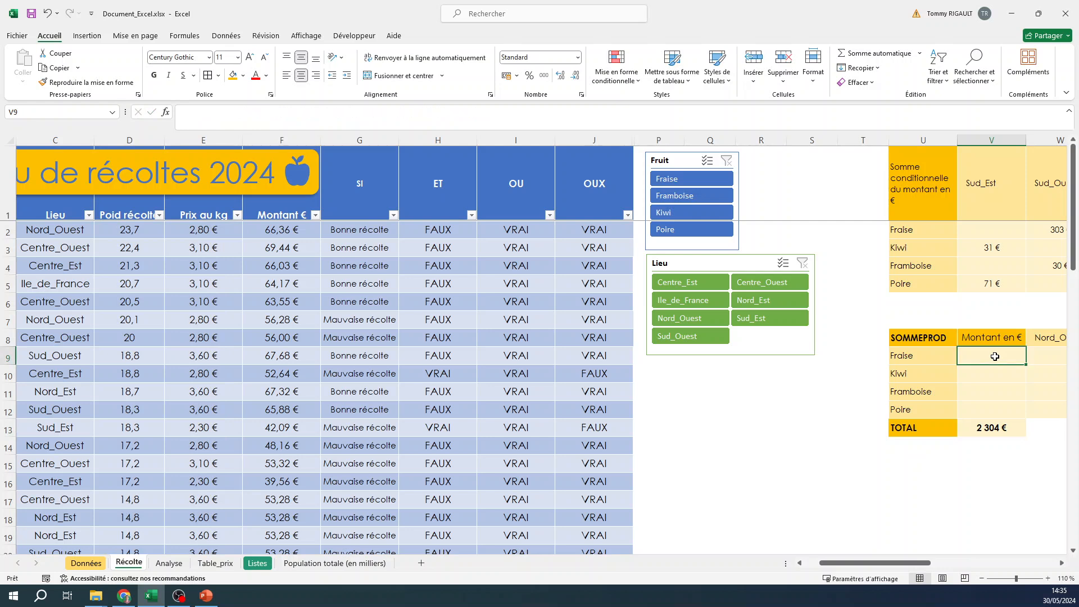
type("=SOMMEP")
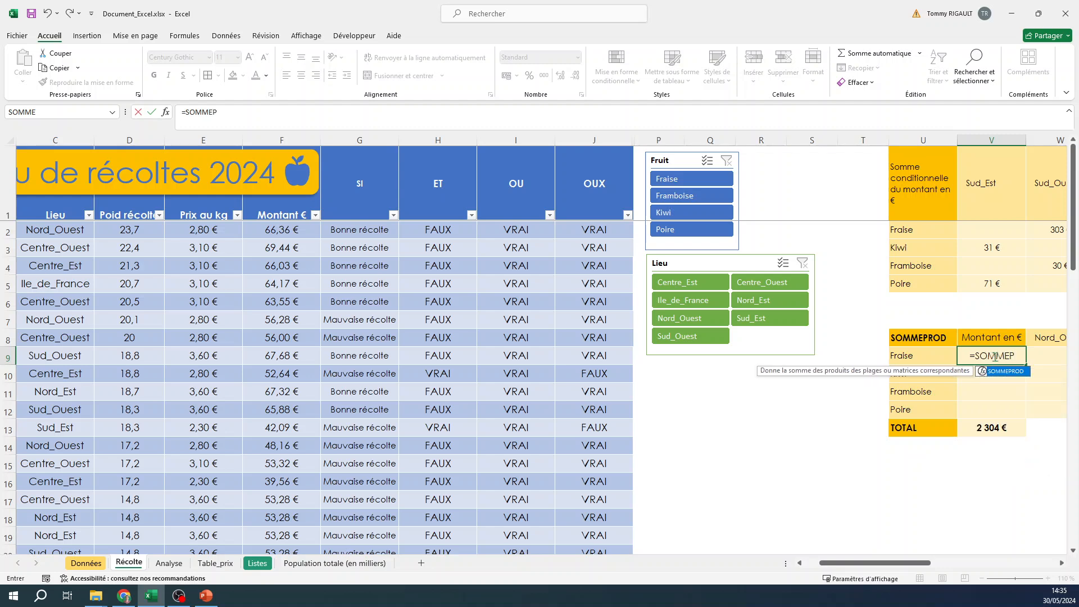
type("ROD(")
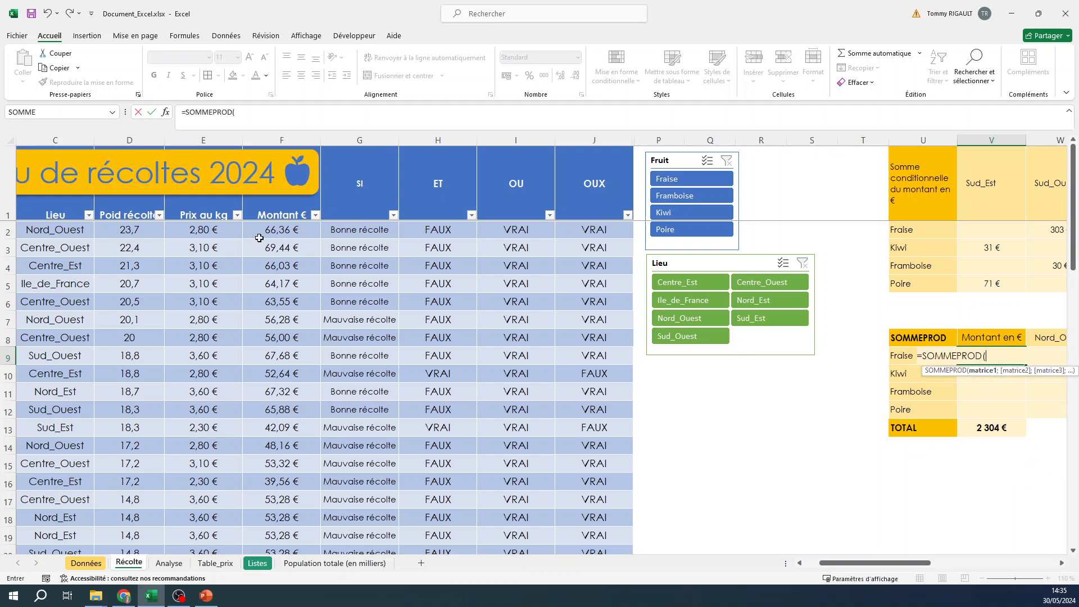
left_click_drag(289, 230, 289, 513)
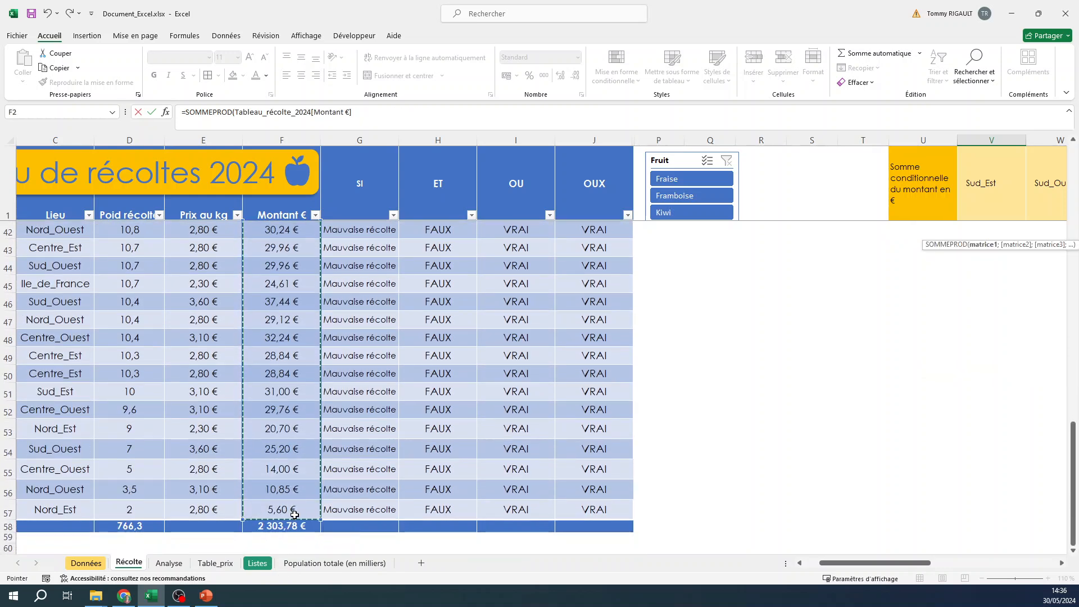
left_click(235, 111)
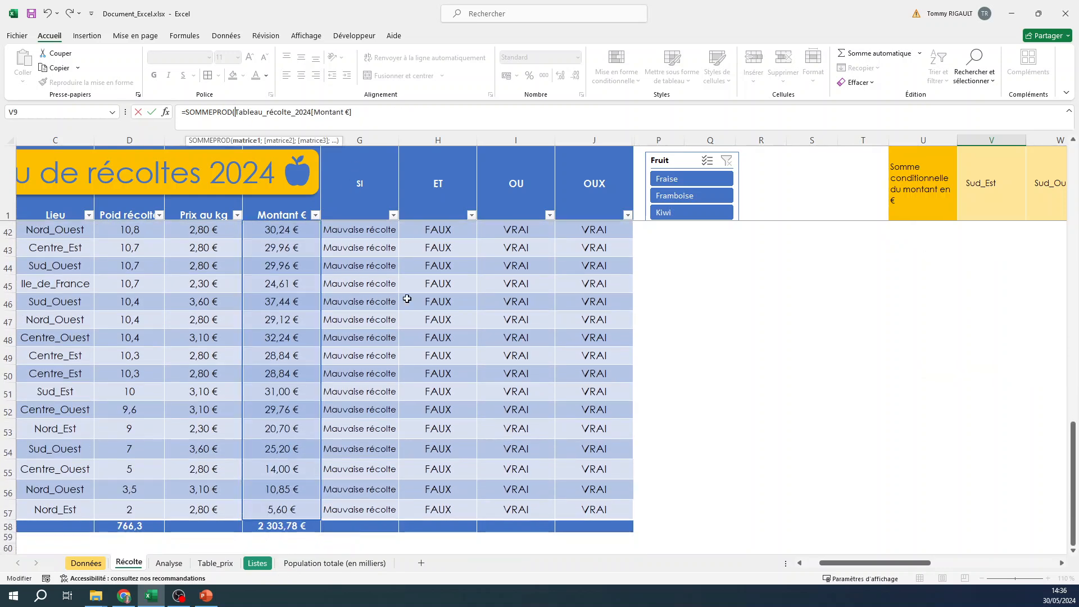
scroll(392, 376, "up", 8)
scroll(392, 377, "up", 5)
type("(")
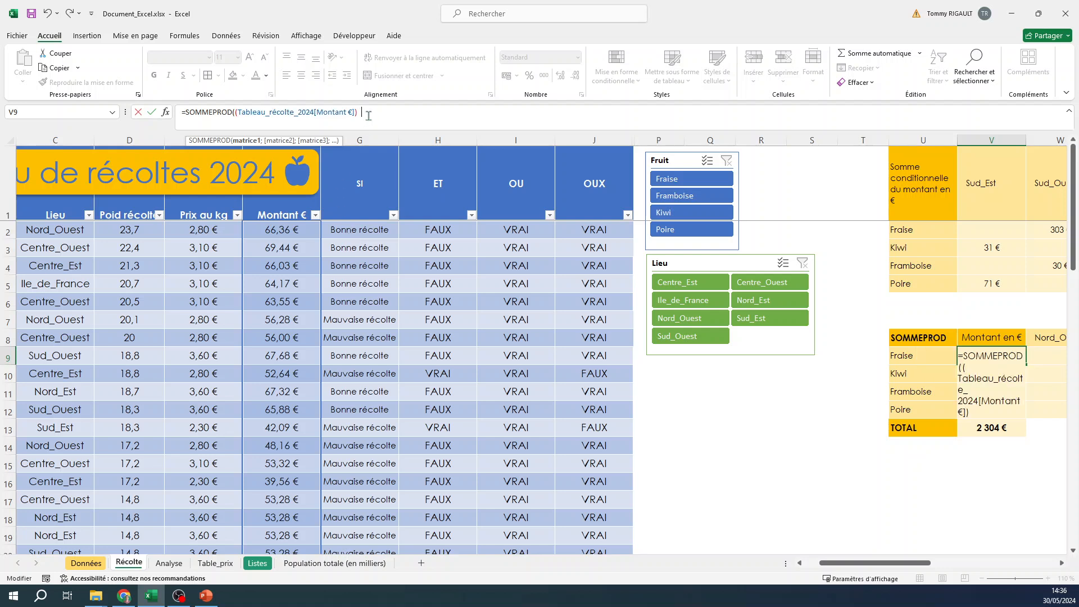
type("(")
left_click_drag(845, 564, 830, 565)
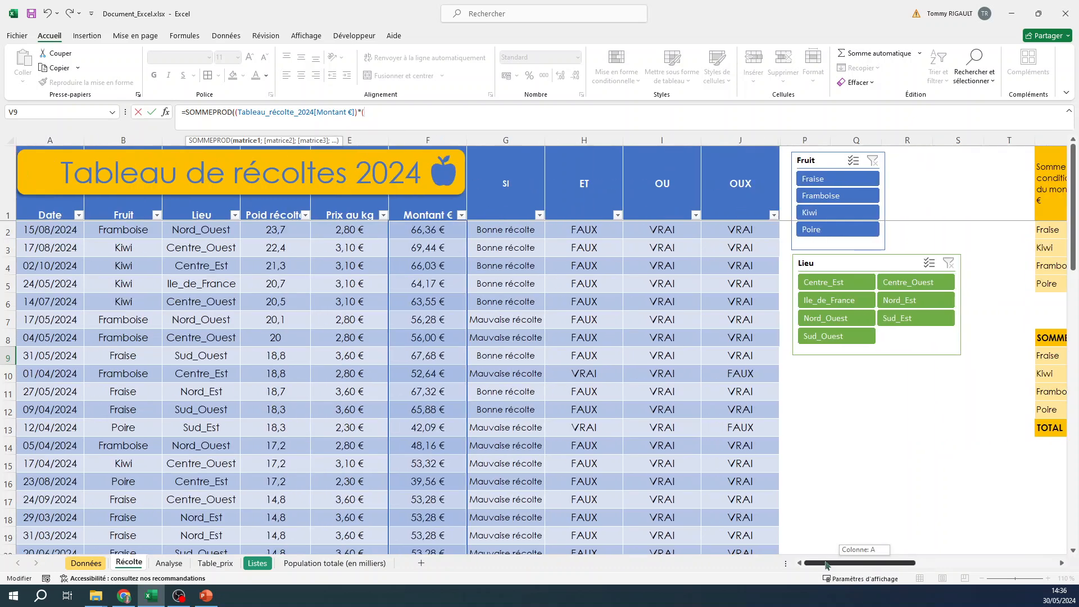
left_click(130, 231)
key("ctrl+shift+Down")
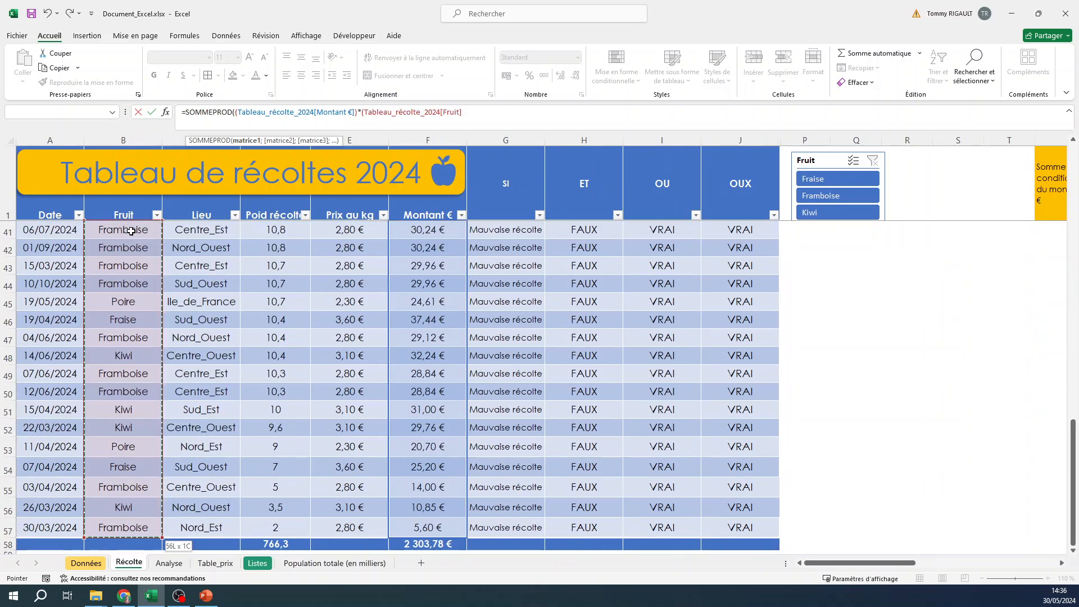
type(")=")
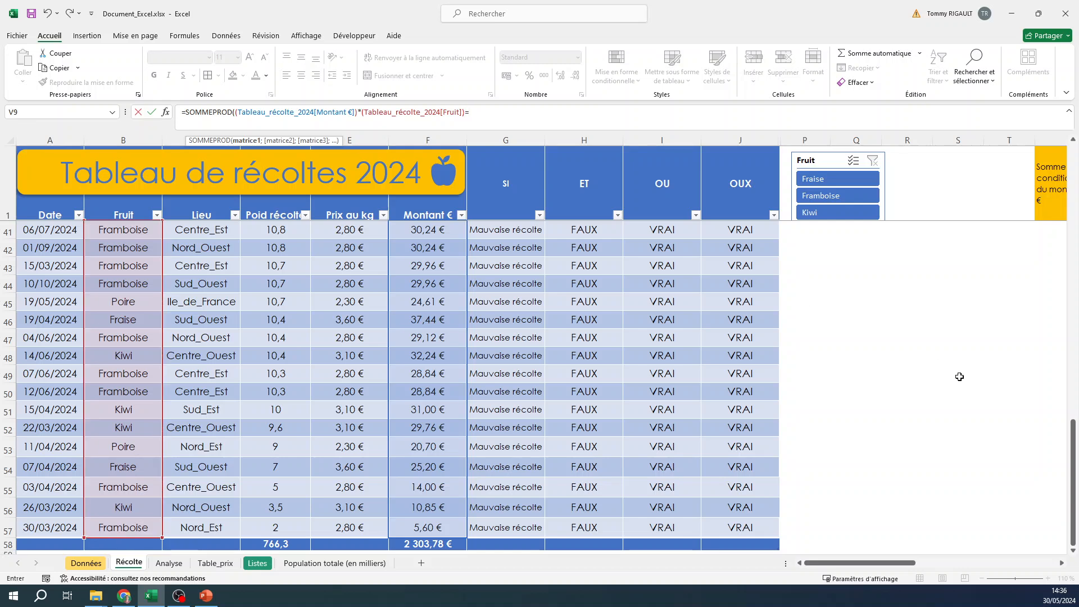
Add the condition that the Fruit column equals U9, wrapped in parentheses, and enter the SOMMEPROD formula in V9
scroll(959, 373, "up", 13)
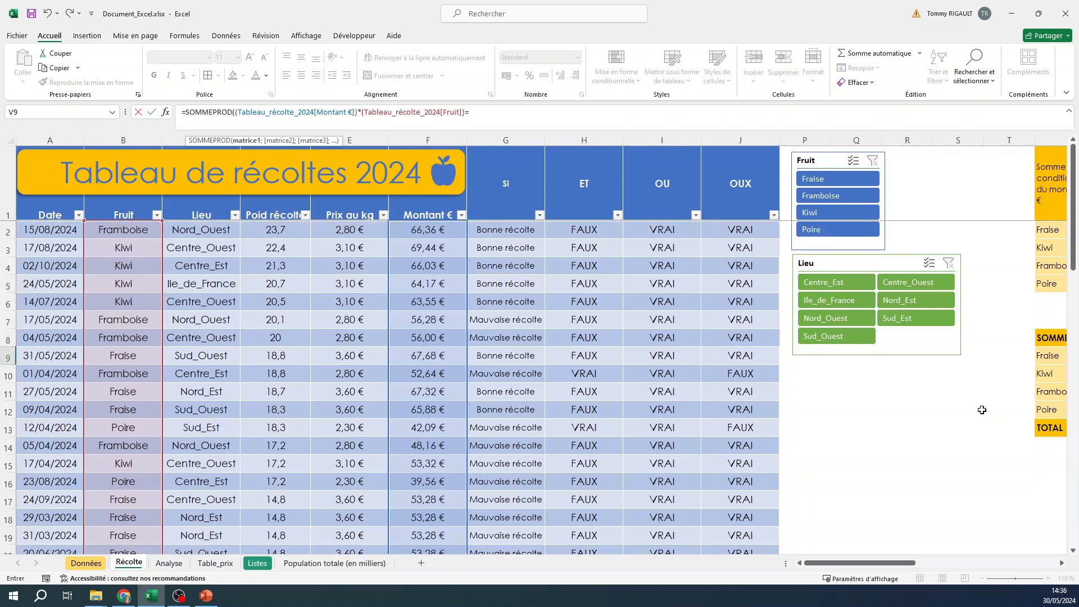
left_click_drag(874, 563, 919, 569)
left_click(601, 374)
key("Up")
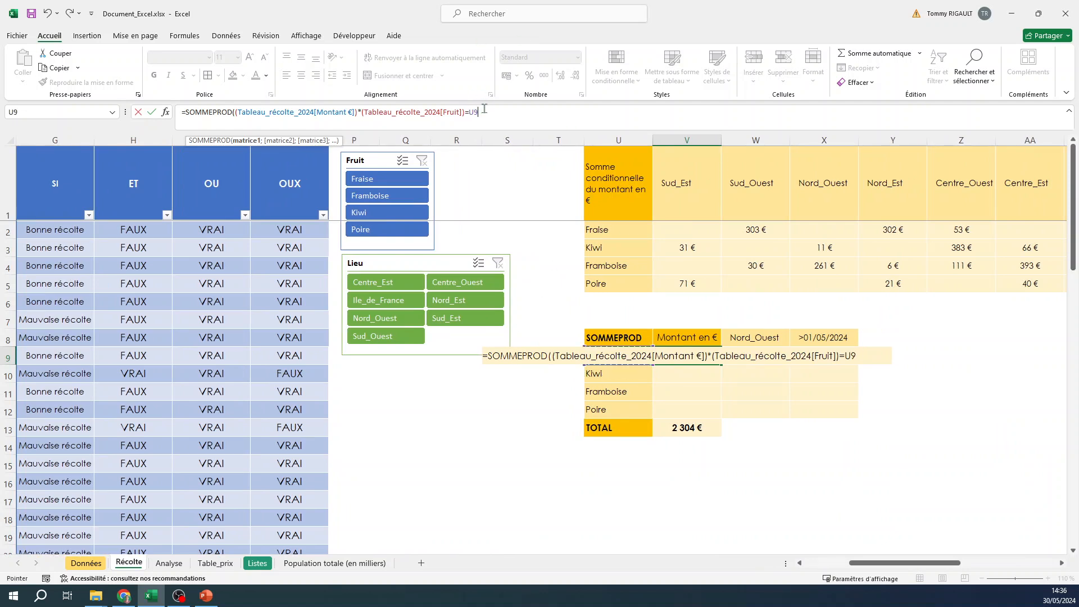
left_click(363, 112)
type("(")
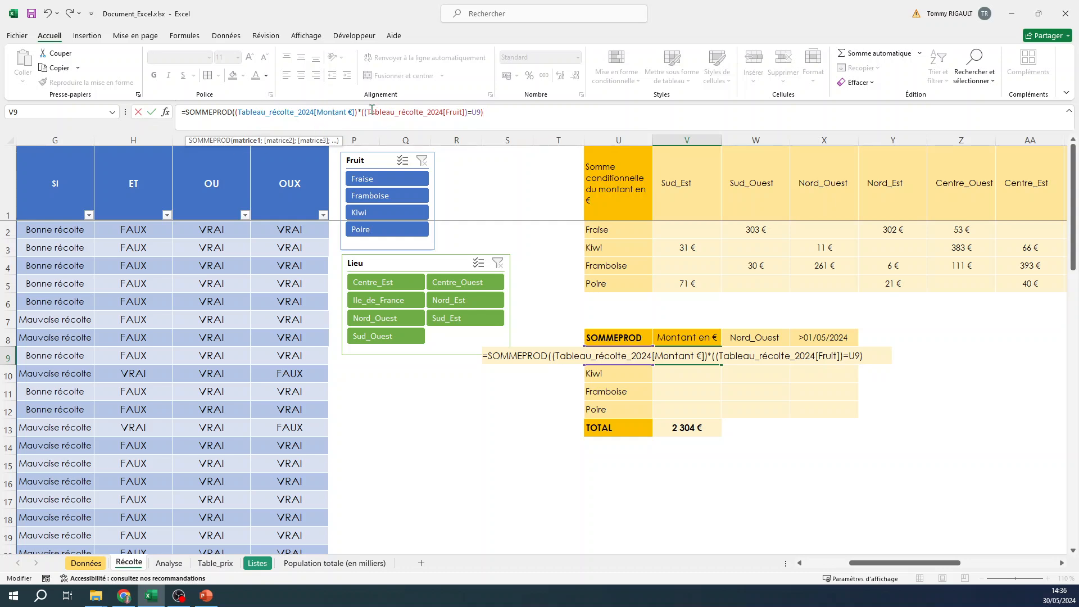
scroll(900, 563, "left", 5)
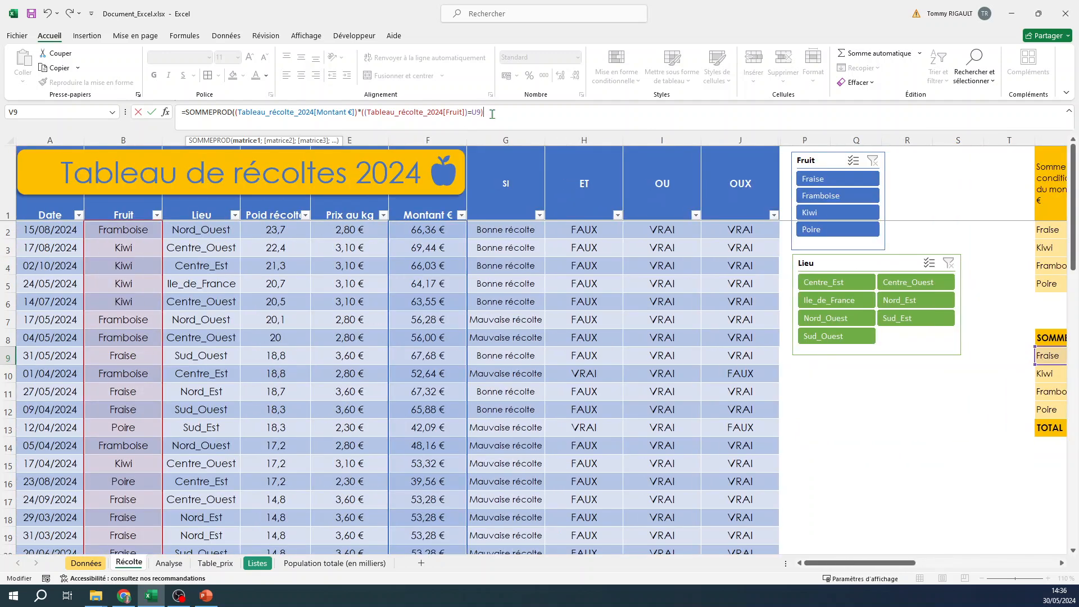
type(")")
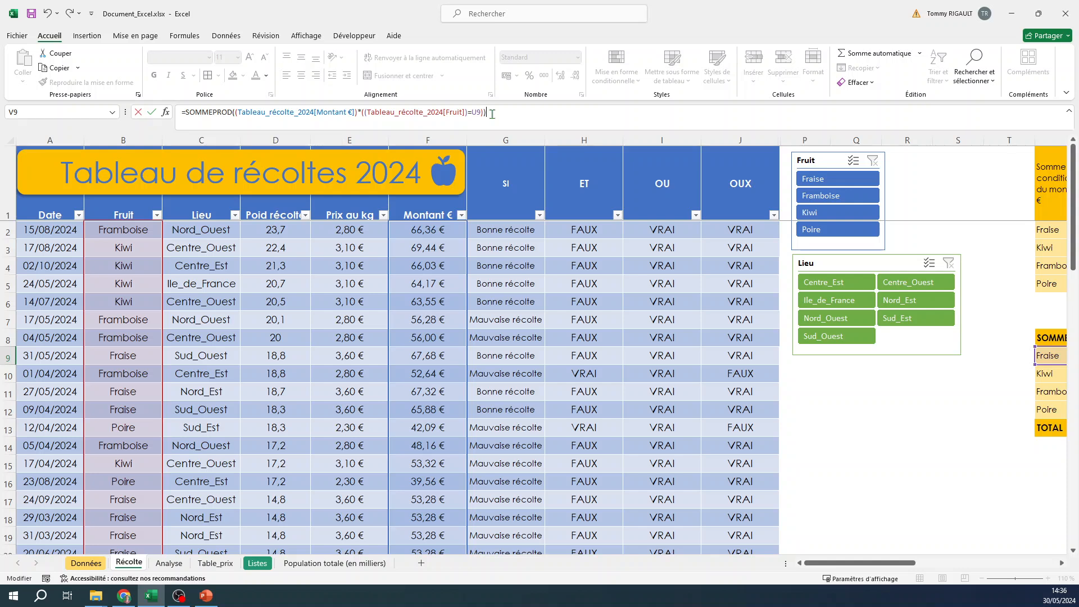
key("Return")
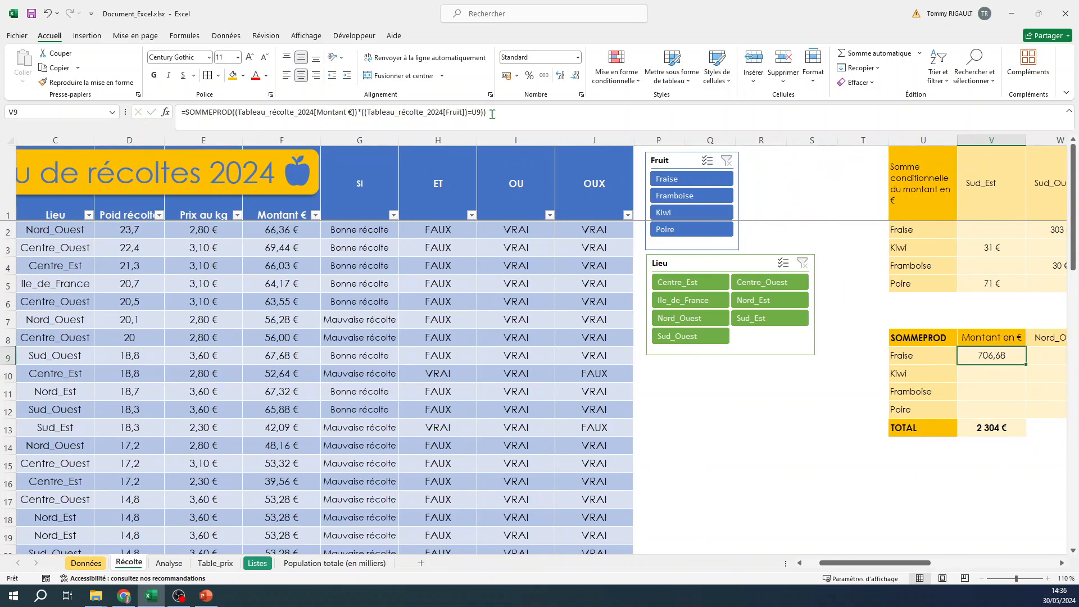
Verify the V9 result by filtering the table to Fraise with the slicer, checking the Montant € total, and clearing the filter
left_click(691, 181)
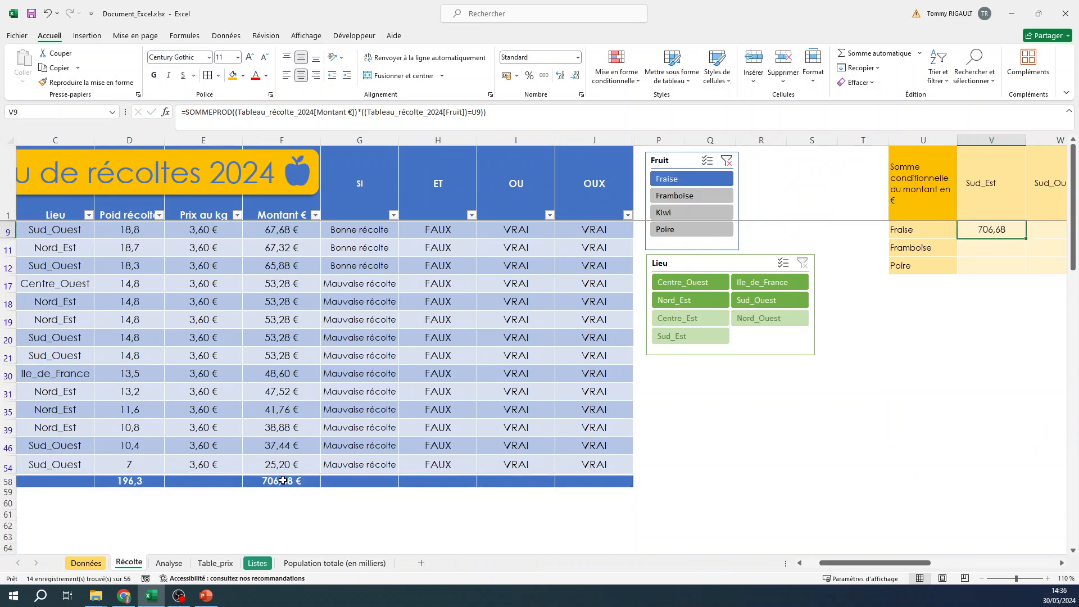
left_click(283, 481)
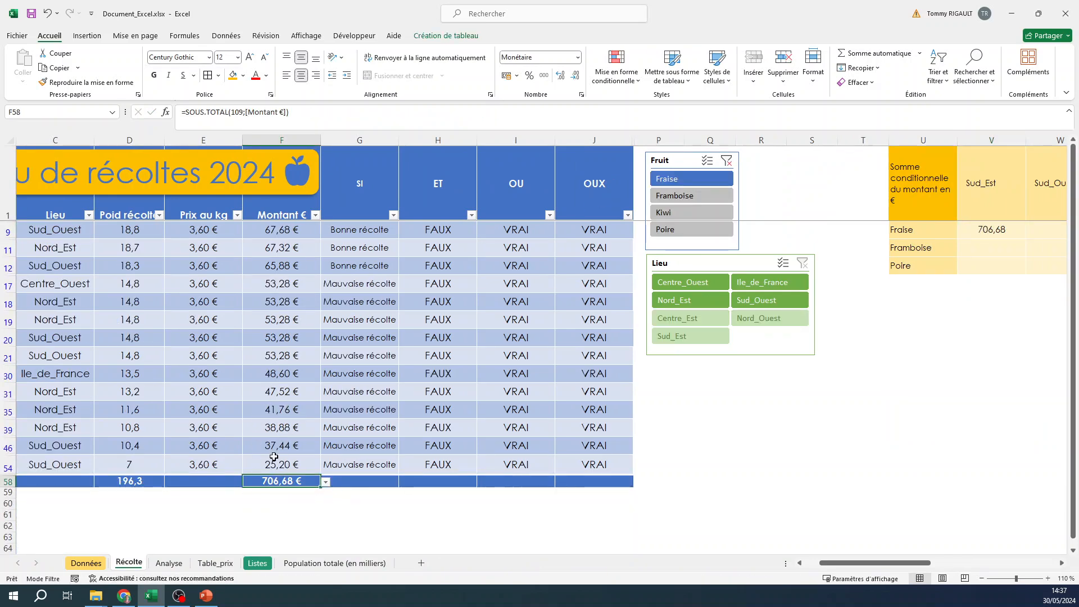
left_click(727, 161)
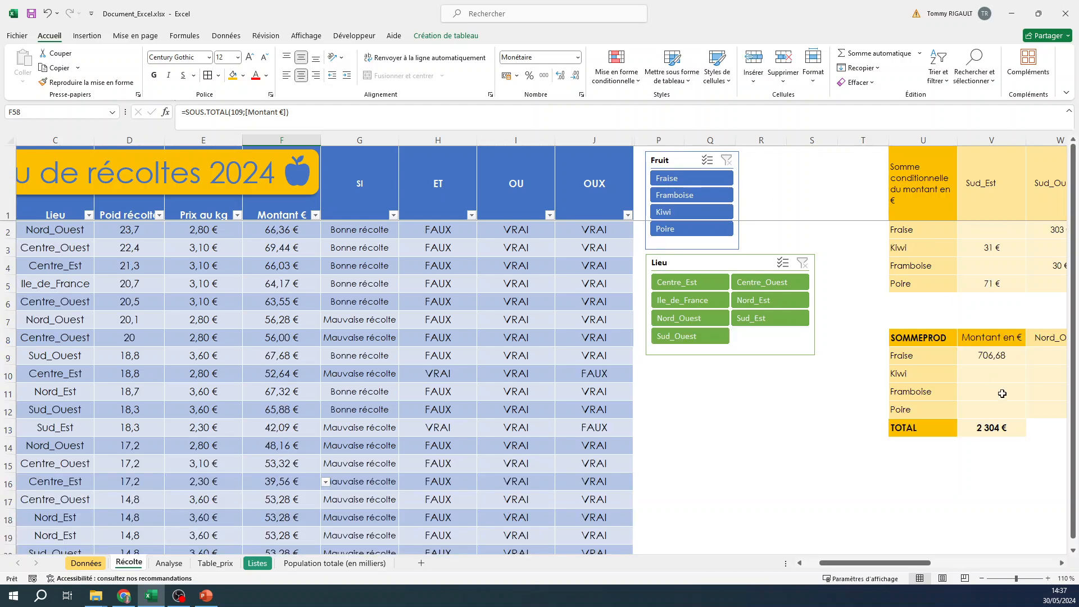
Format V9 with the Monétaire number format
left_click(1002, 357)
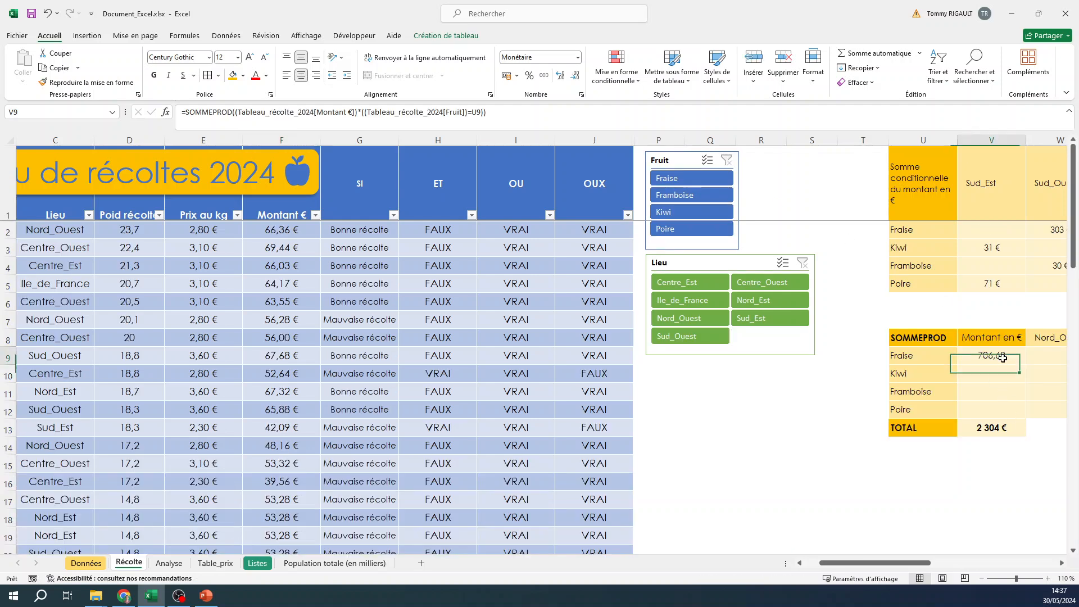
left_click(577, 58)
left_click(539, 132)
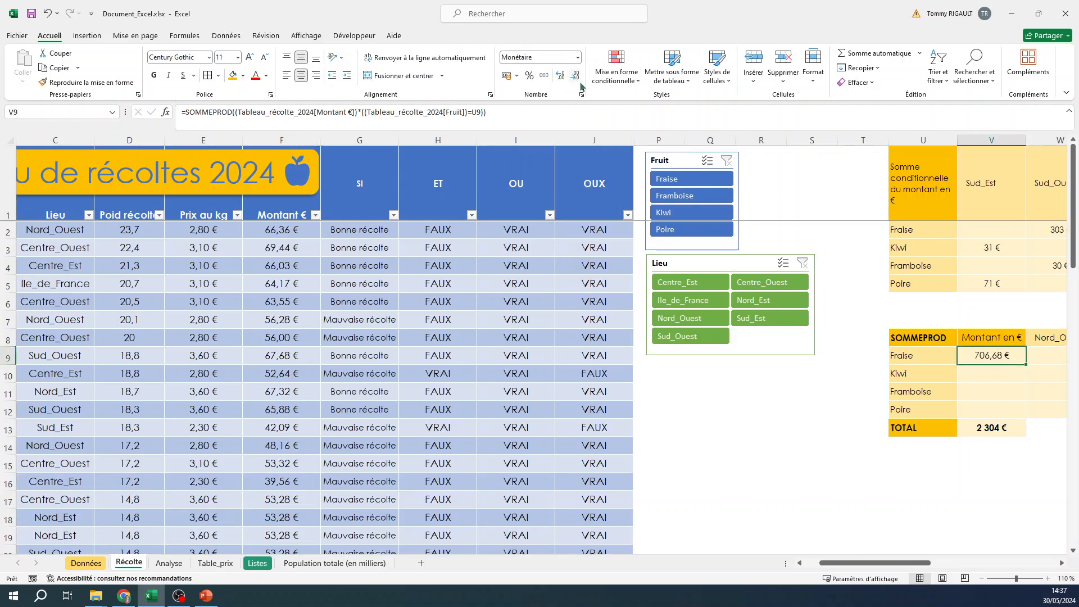
Examine each part of the SOMMEPROD formula in V9 and confirm it unchanged
left_click(495, 116)
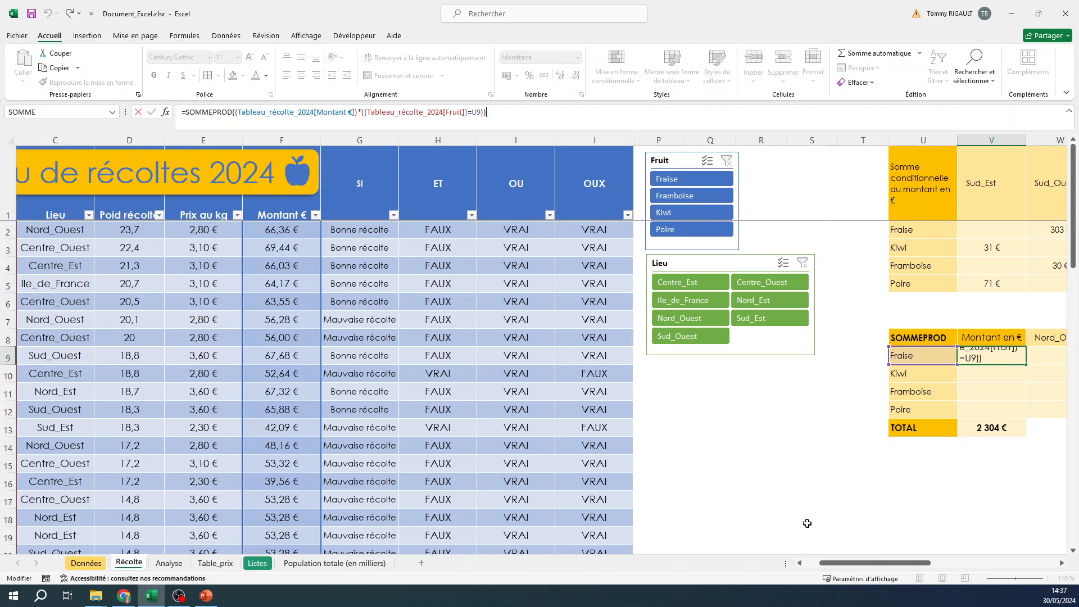
left_click_drag(852, 562, 837, 562)
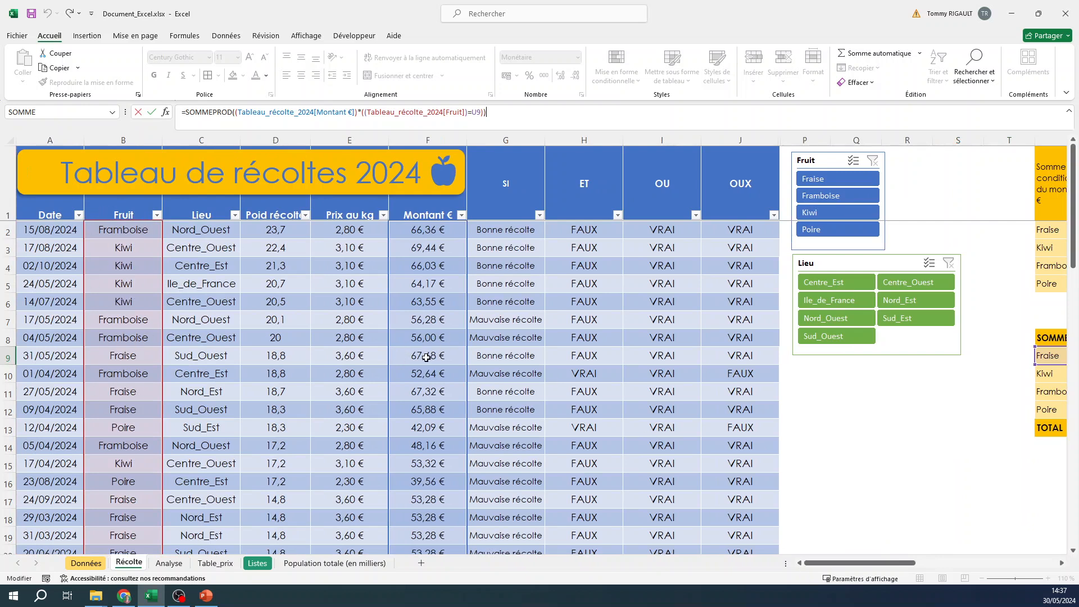
left_click(361, 112)
left_click_drag(236, 112, 361, 110)
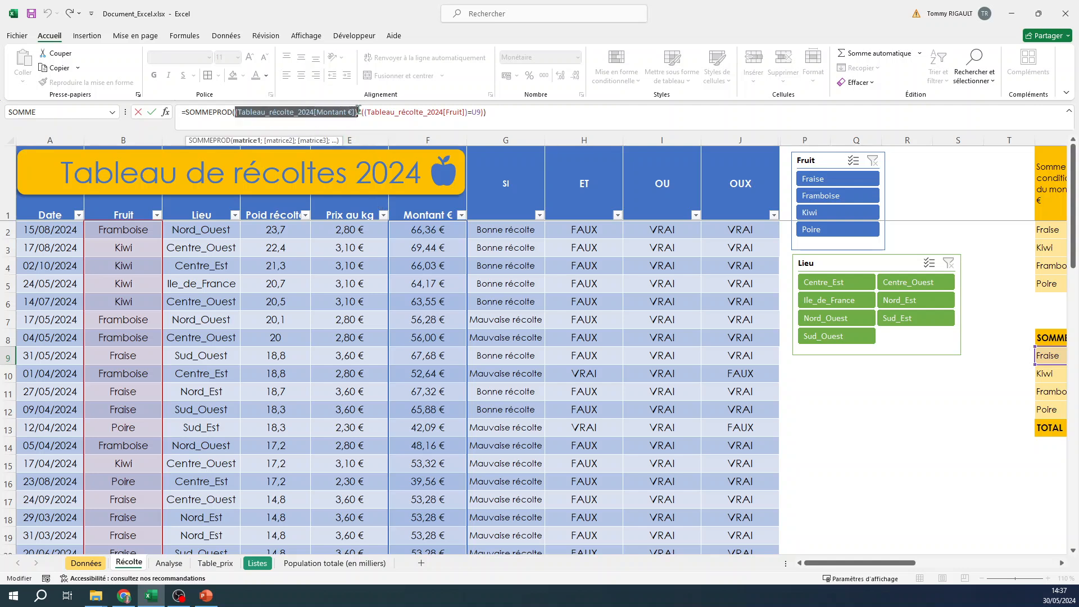
left_click(359, 113)
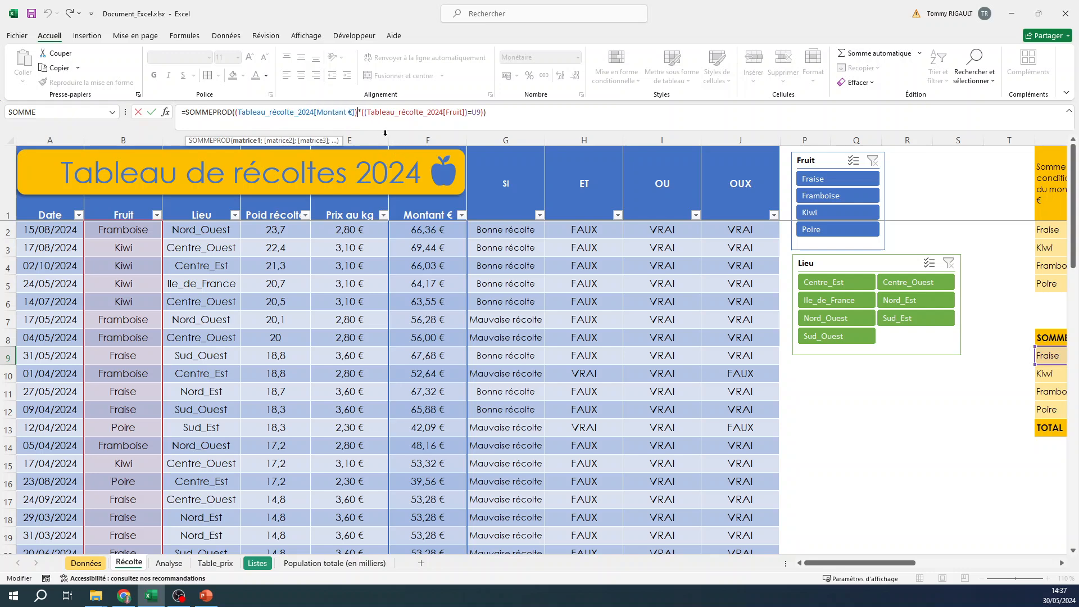
type("(")
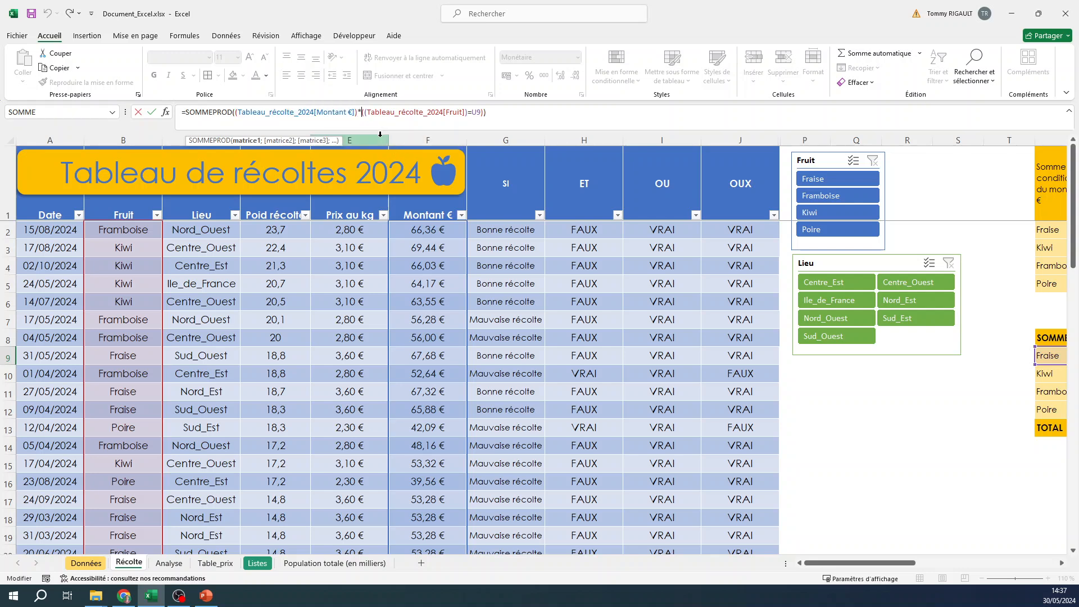
left_click_drag(377, 113, 473, 112)
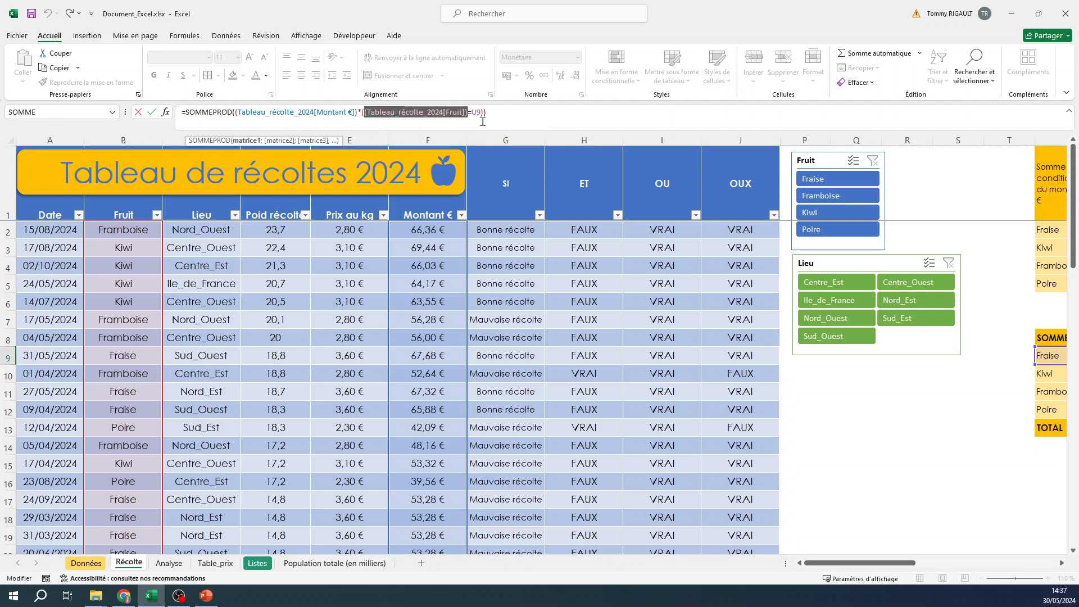
left_click(471, 109)
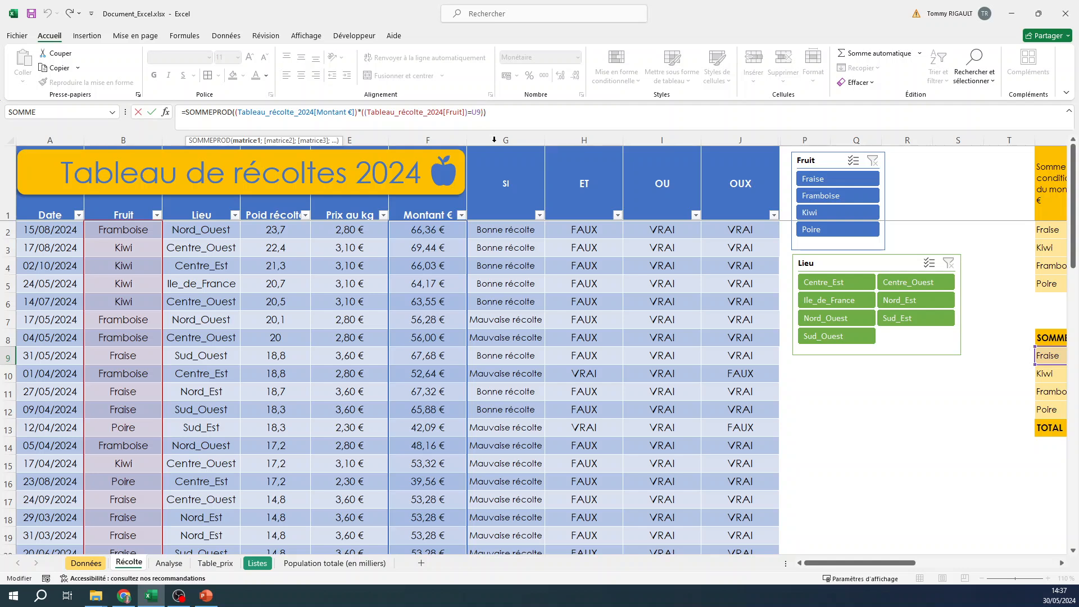
left_click_drag(894, 563, 923, 566)
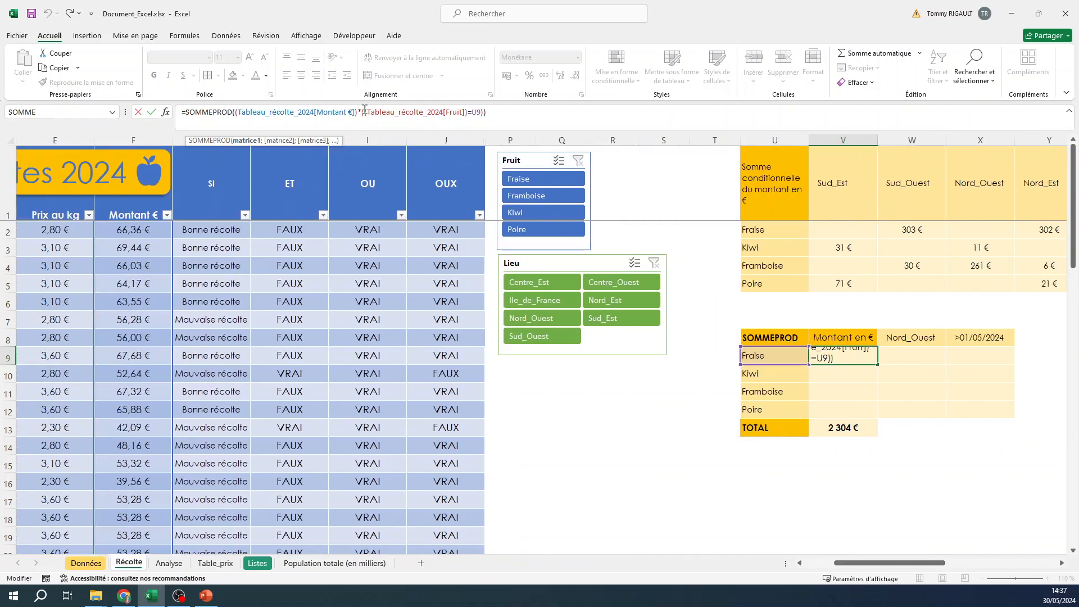
left_click(502, 115)
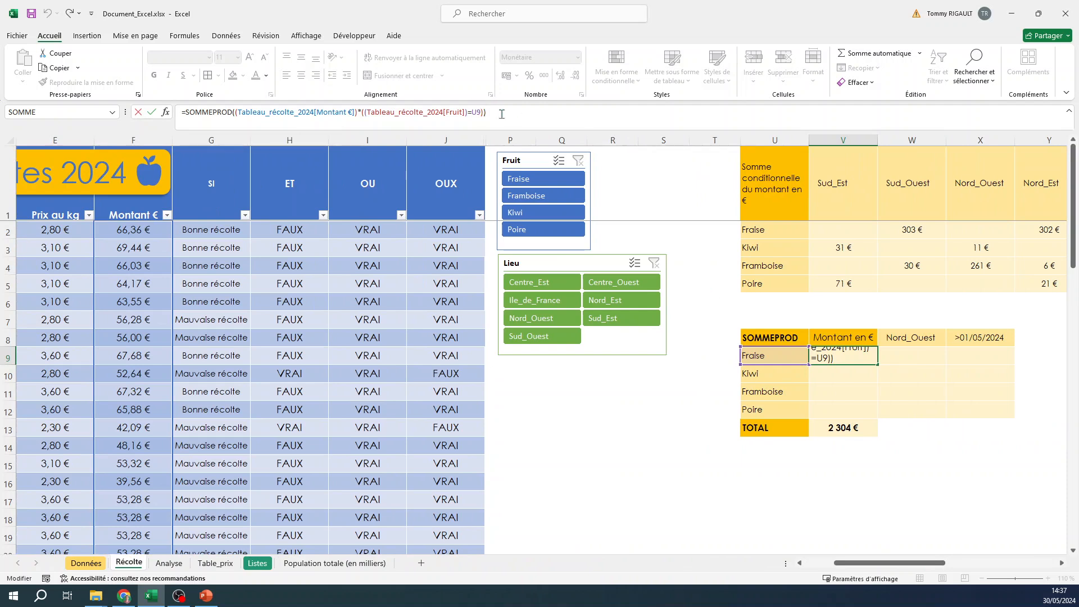
key("Return")
Copy the V9 SOMMEPROD formula down through V12 for Kiwi, Framboise and Poire
left_click(843, 355)
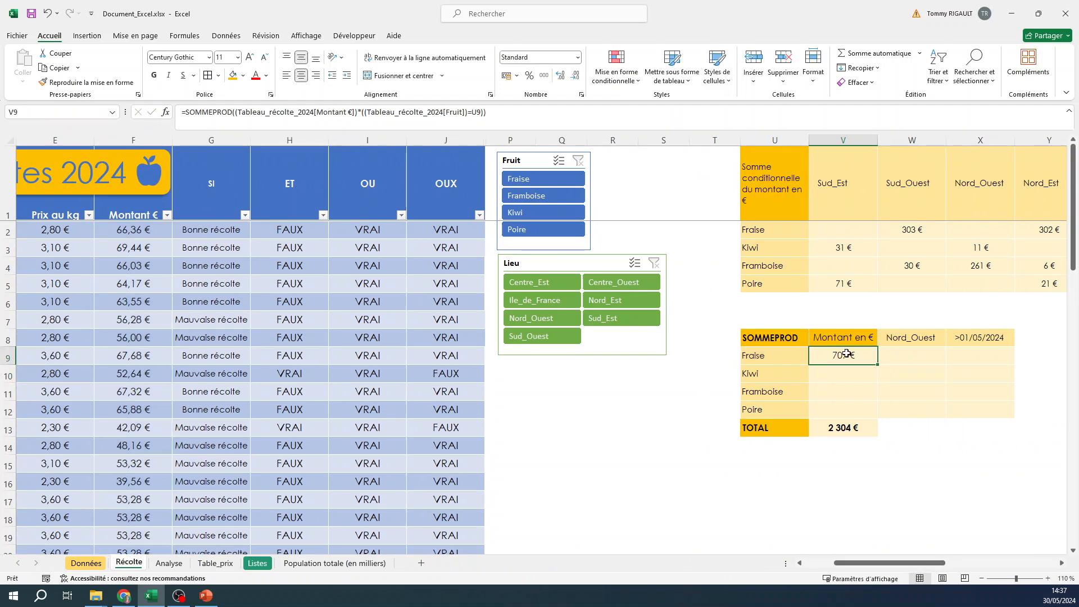
left_click_drag(879, 365, 863, 413)
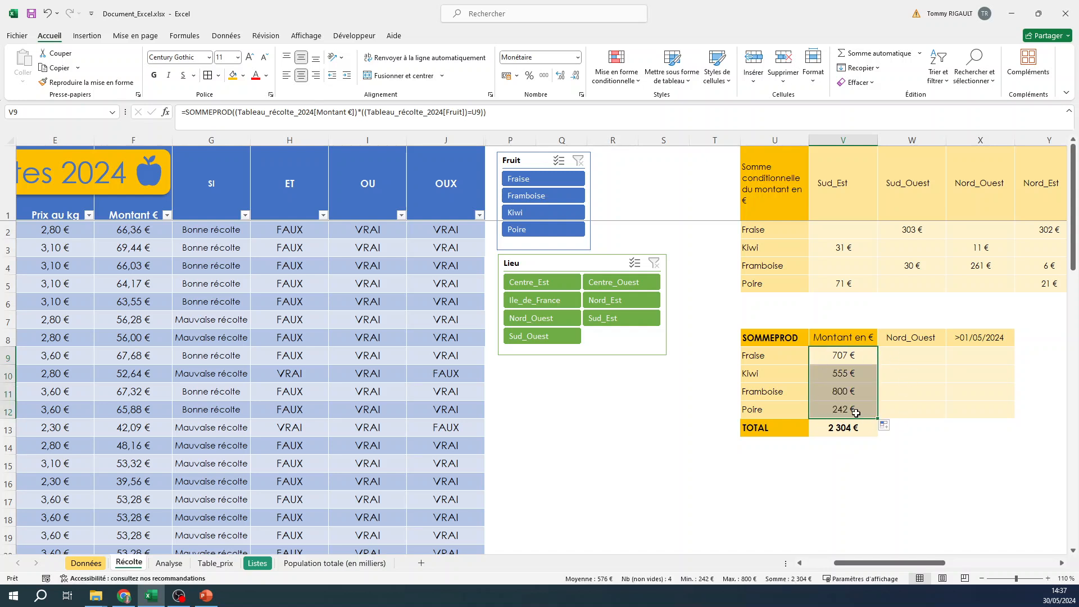
Review the copied SOMMEPROD formulas in V9 through V12
left_click(836, 358)
left_click(828, 374)
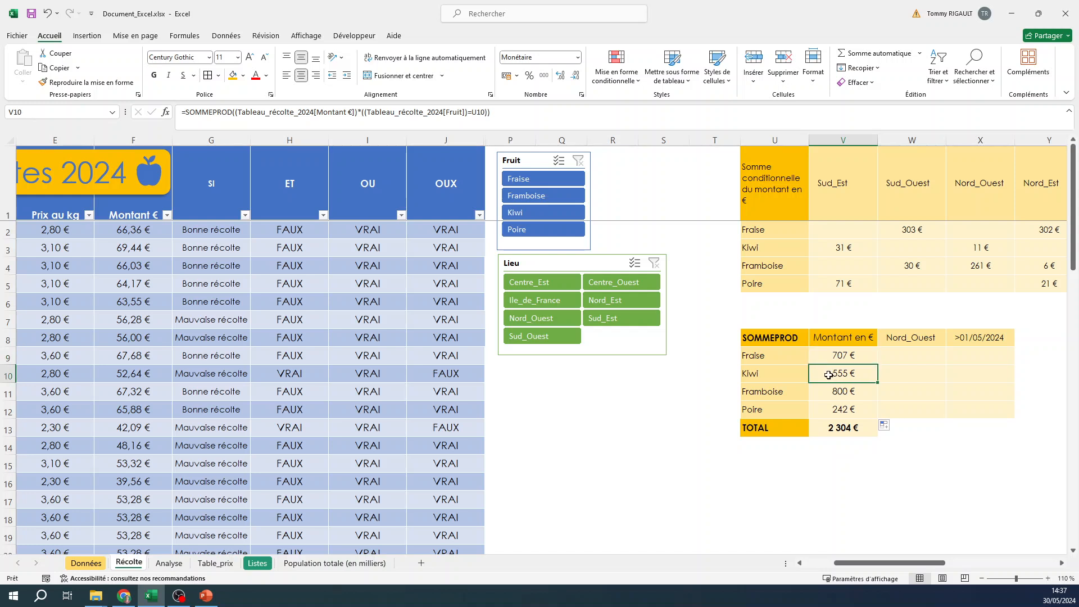
left_click(826, 396)
left_click(826, 414)
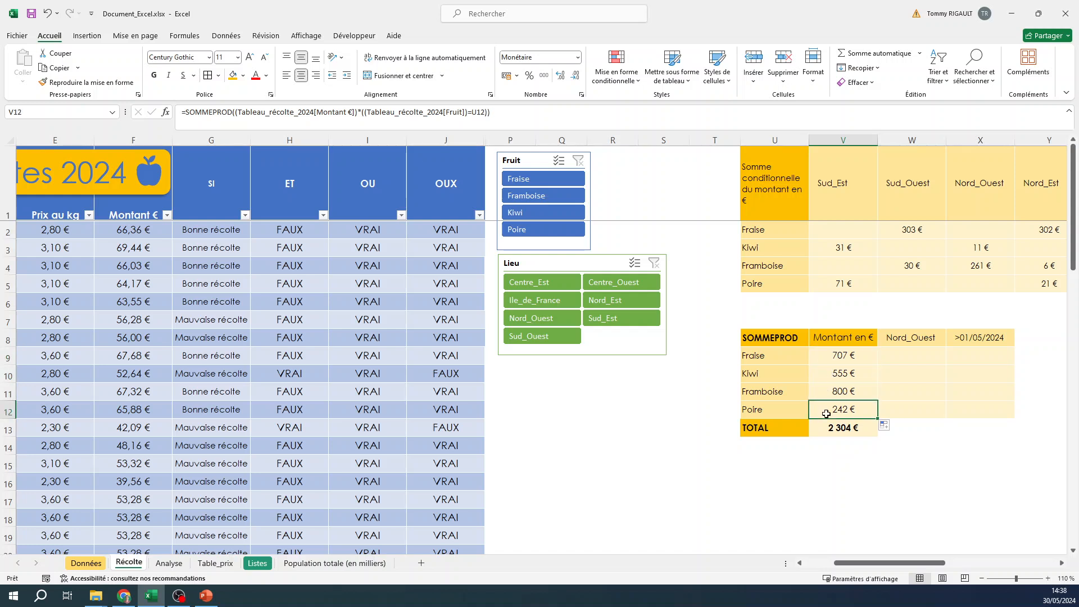
left_click(847, 354)
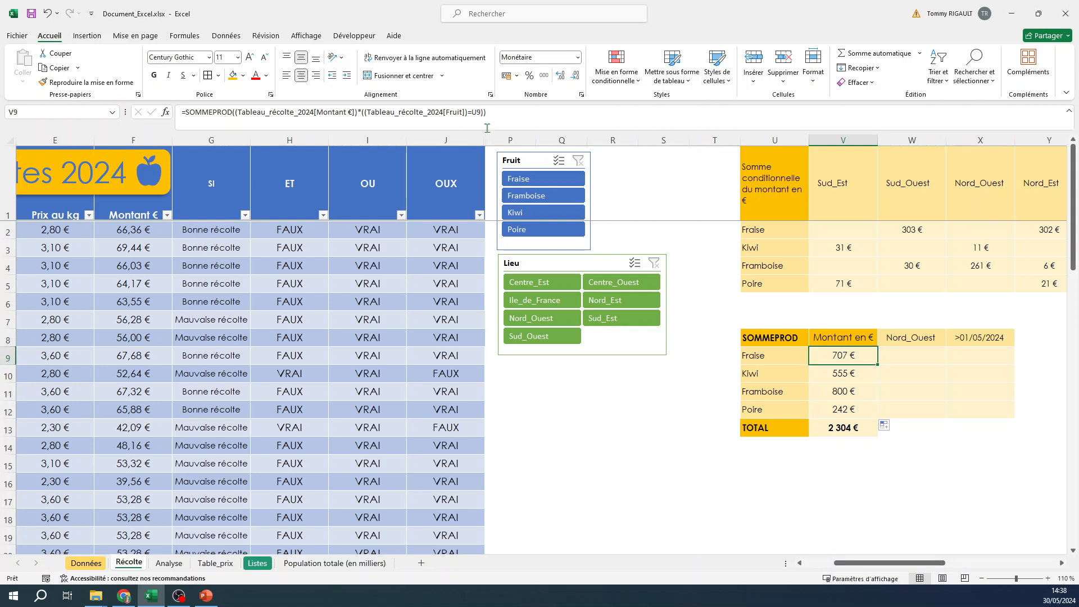
left_click(305, 114)
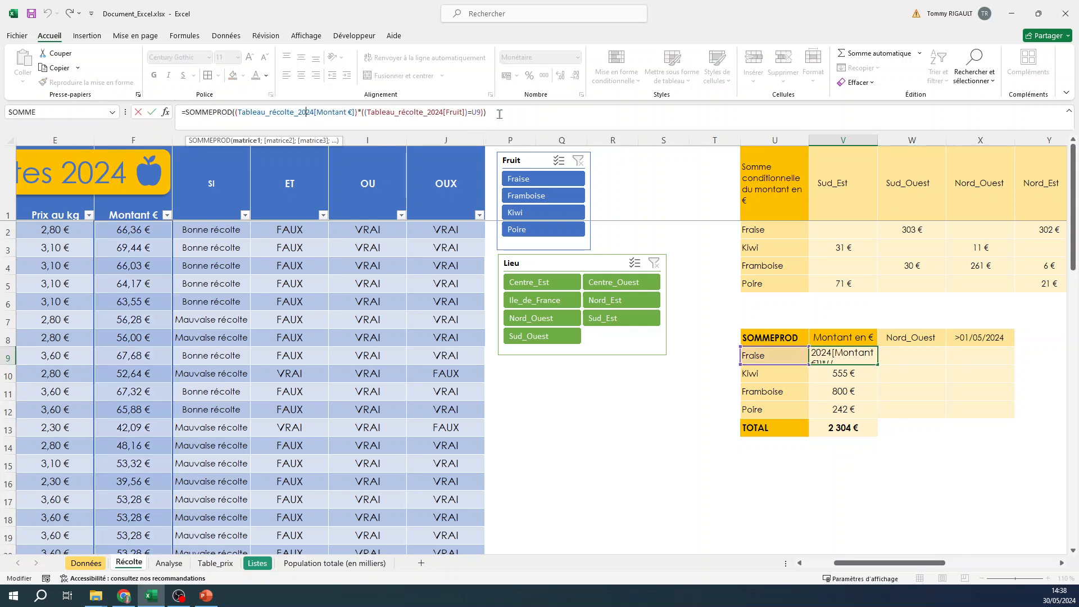
Paste the fruit-based SOMMEPROD formula into W9 and append a multiplied condition on the Lieu column of the harvest table
left_click(909, 352)
left_click(404, 112)
type("=SOMMEPROD((Tableau_récolte_2024[Montant €])*((Tableau_récolte_2024[Fruit])=U9))")
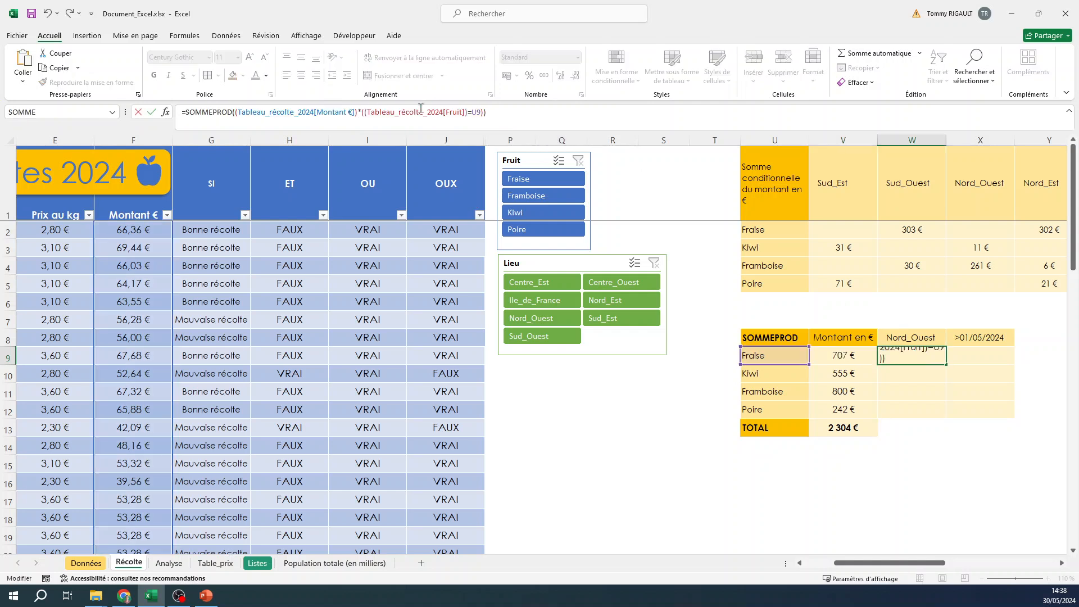
left_click(487, 111)
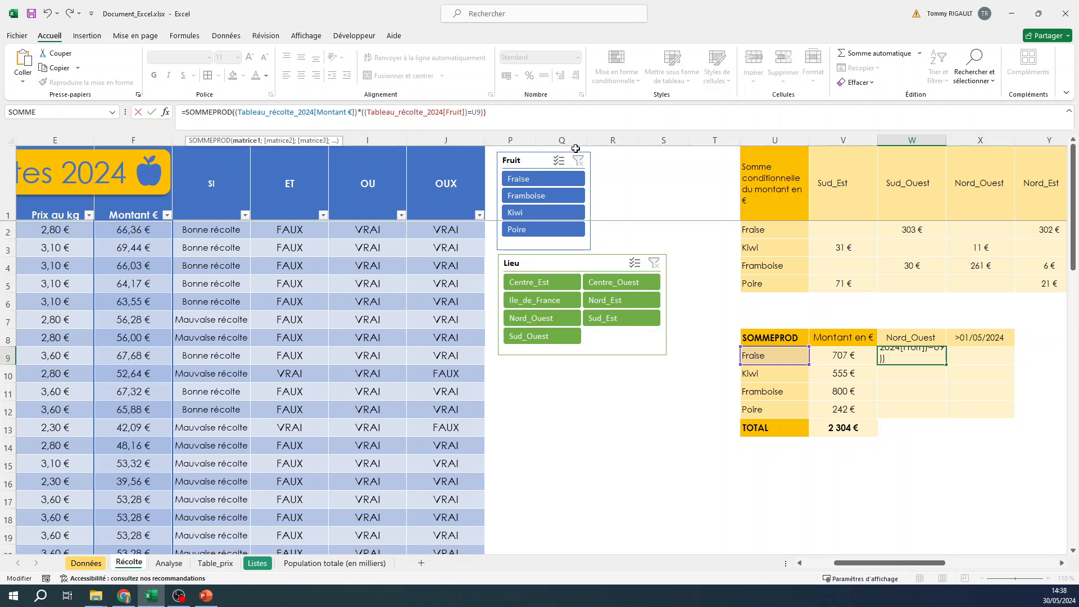
type("((")
left_click_drag(899, 564, 869, 564)
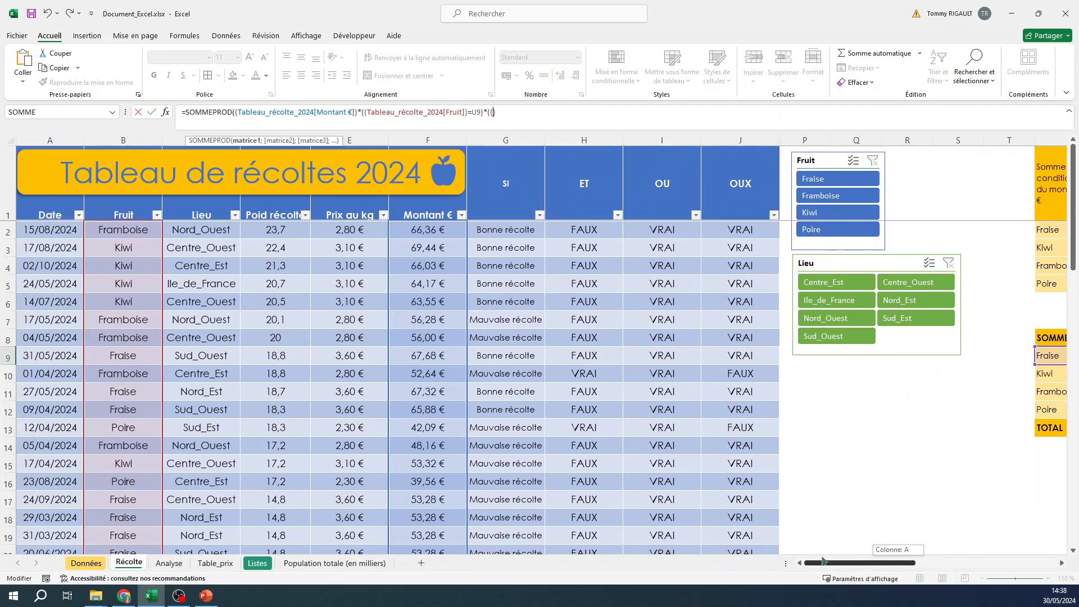
left_click(212, 231)
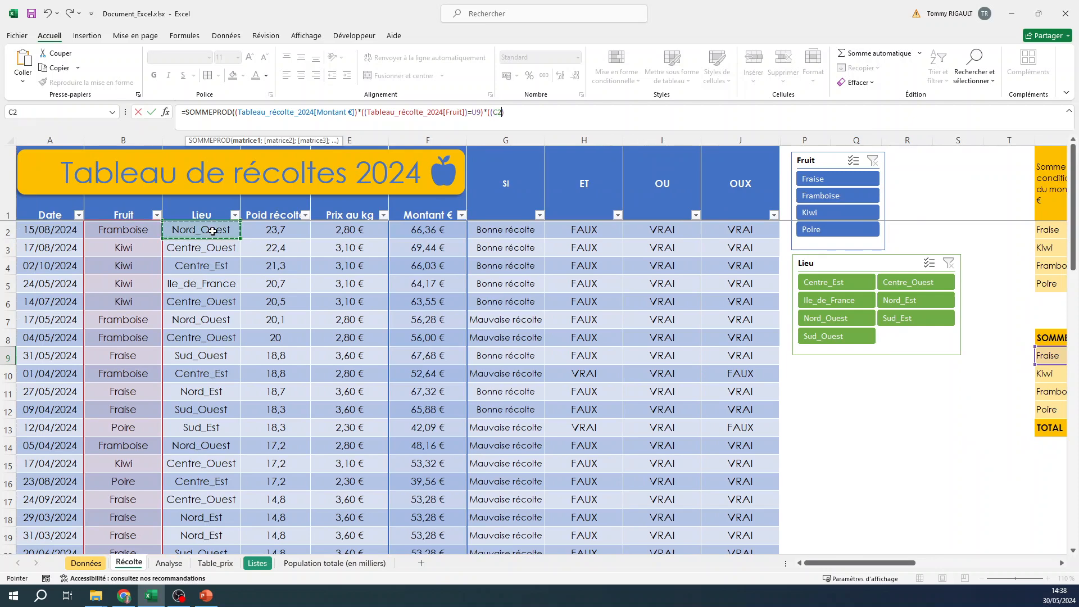
key("ctrl+shift+Down")
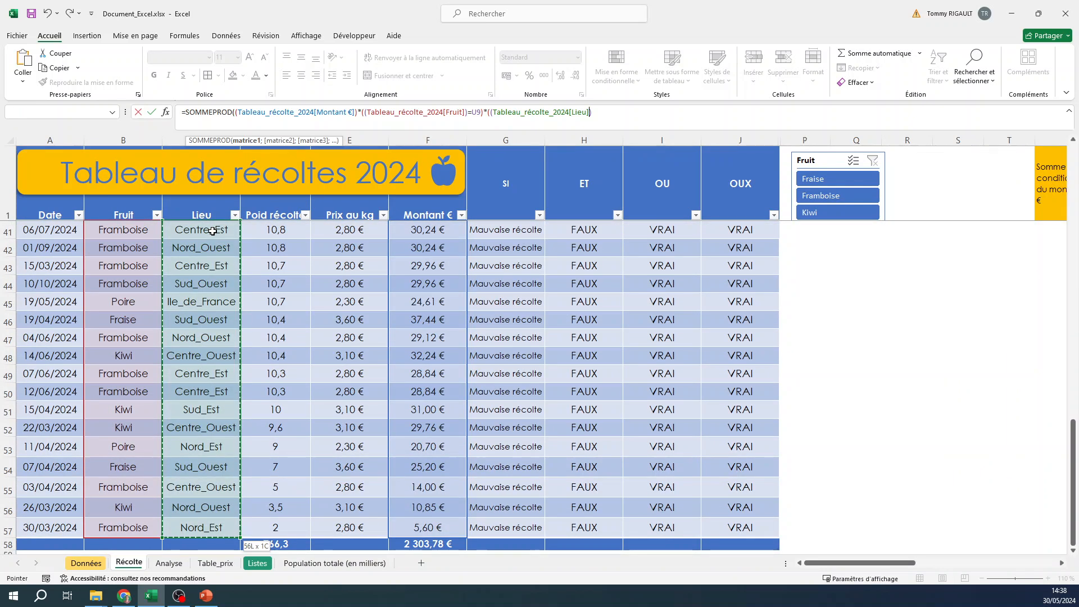
type(")=")
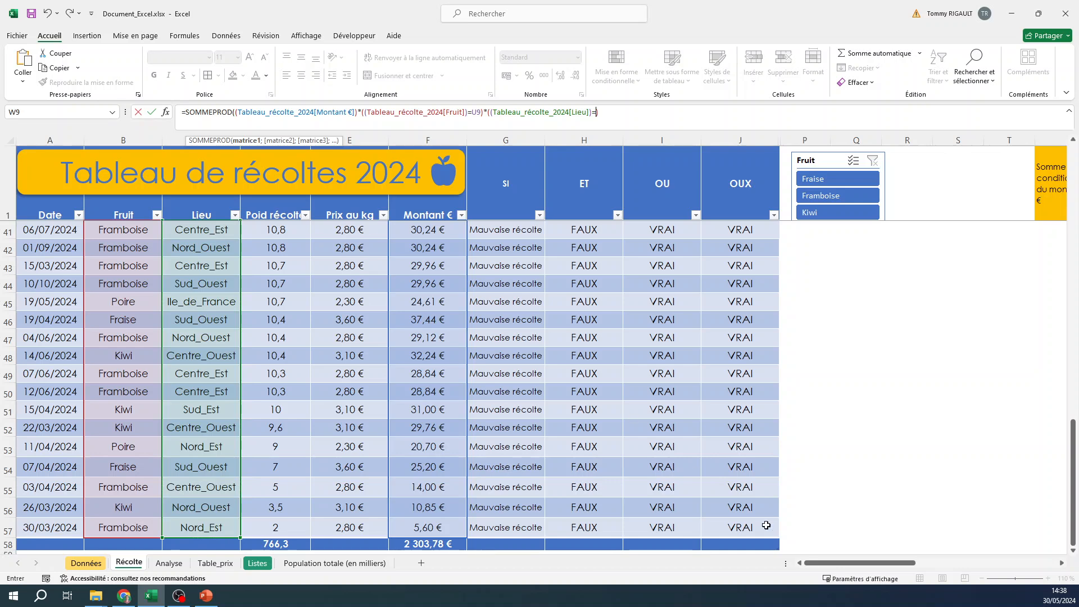
Compare the Lieu column to the Nord_Ouest header W$8, close the parentheses and confirm the W9 formula
left_click_drag(843, 564, 986, 563)
scroll(908, 351, "up", 9)
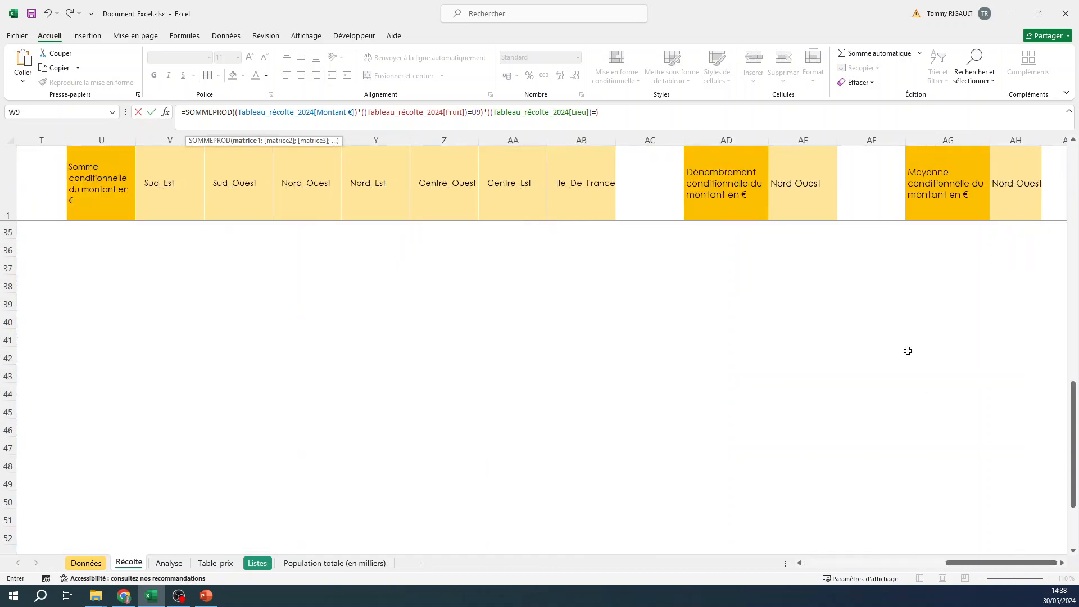
scroll(908, 350, "up", 4)
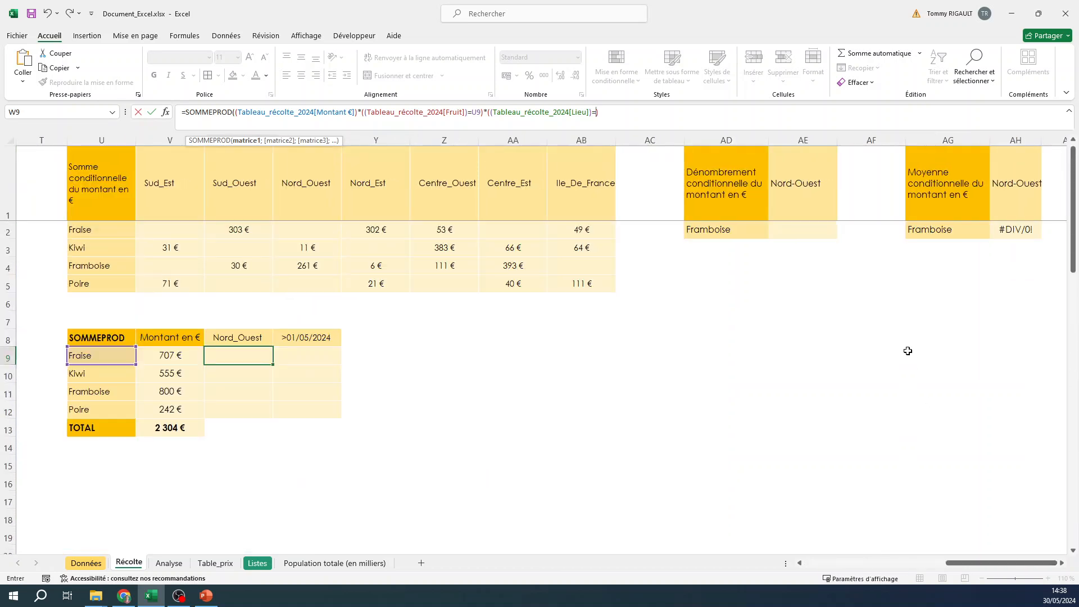
left_click(250, 336)
type(")")
left_click_drag(1001, 563, 958, 565)
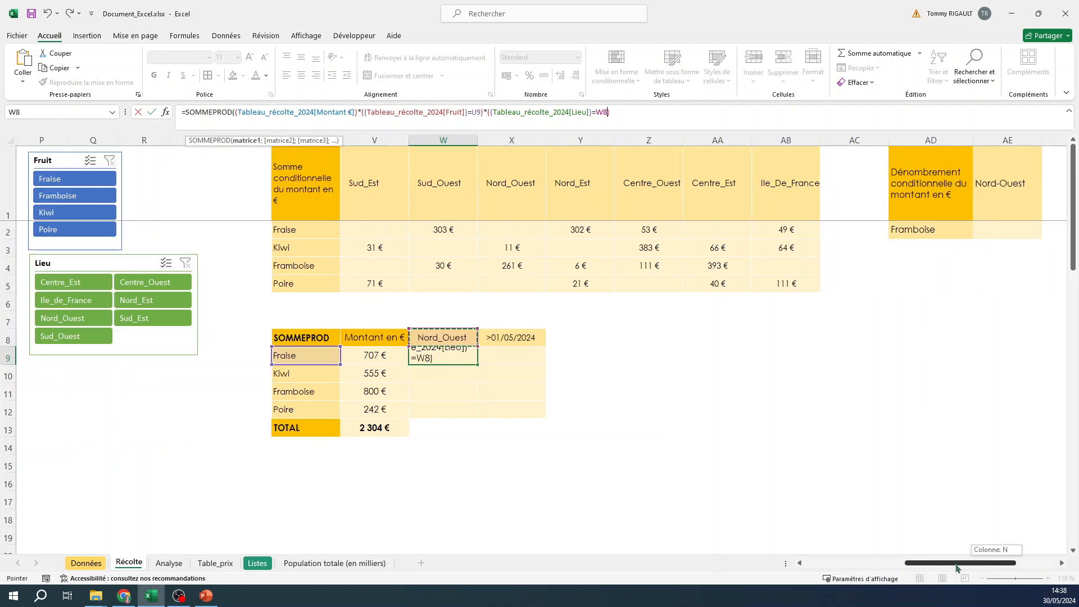
left_click(602, 112)
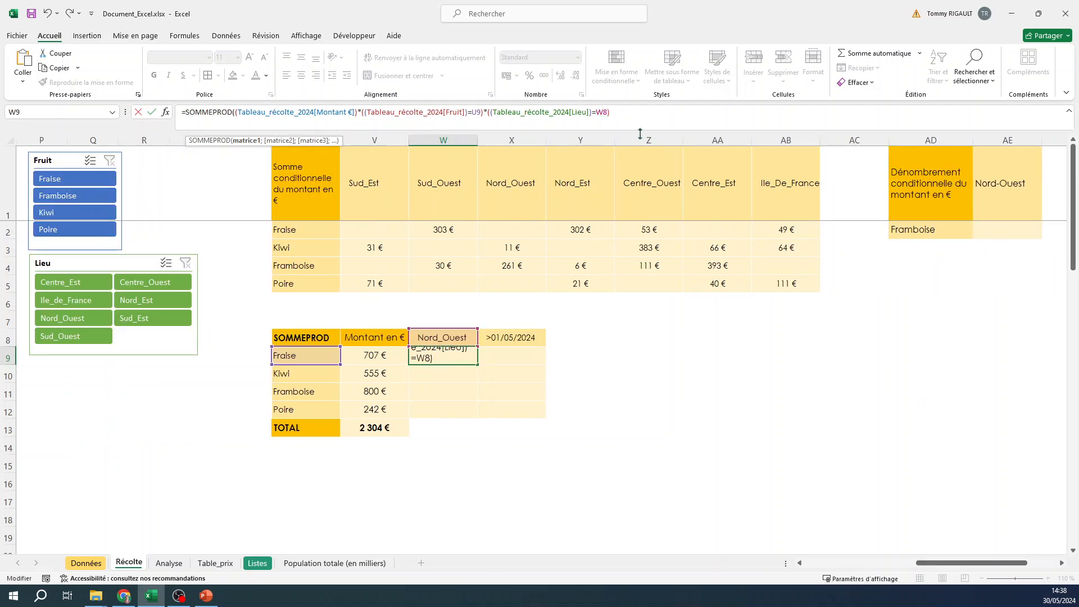
type("$")
left_click(622, 112)
type(")")
key("Return")
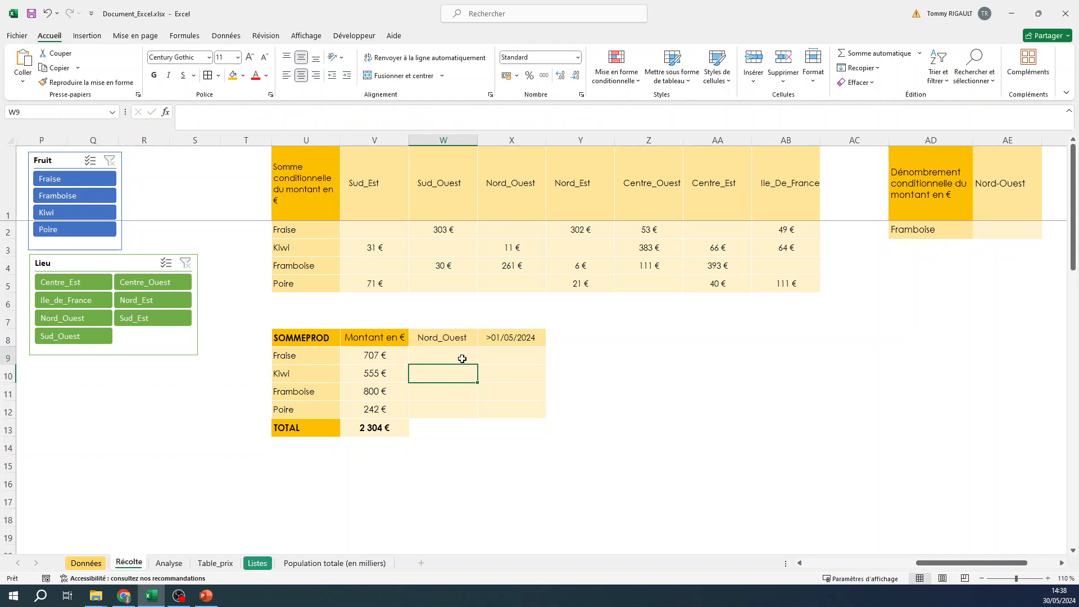
Copy the W9 formula down through W12 and format W9:W12 as Monétaire without decimals
left_click(462, 359)
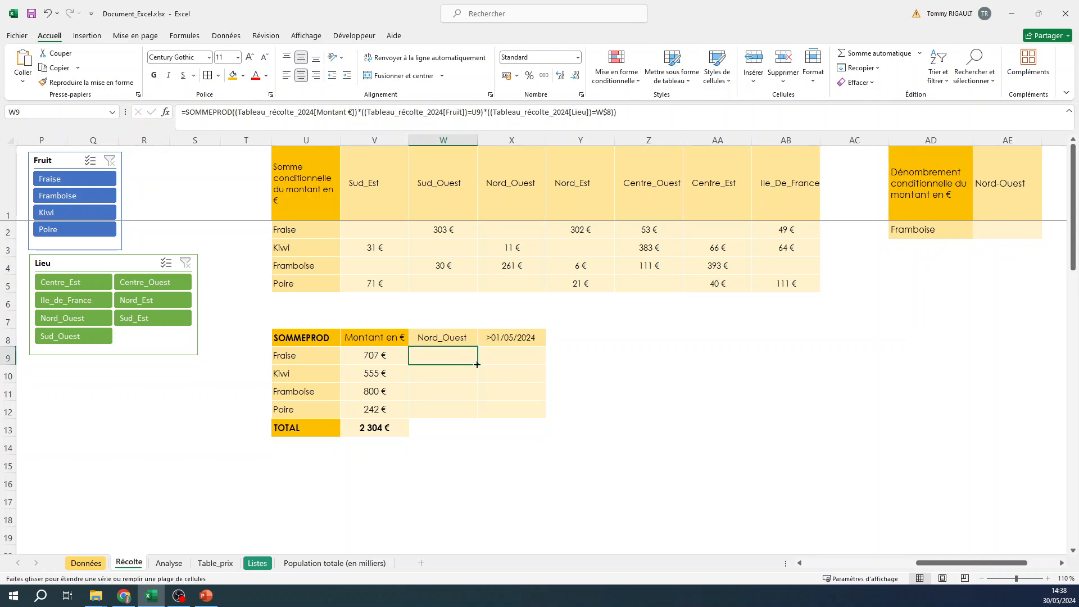
left_click_drag(478, 366, 459, 416)
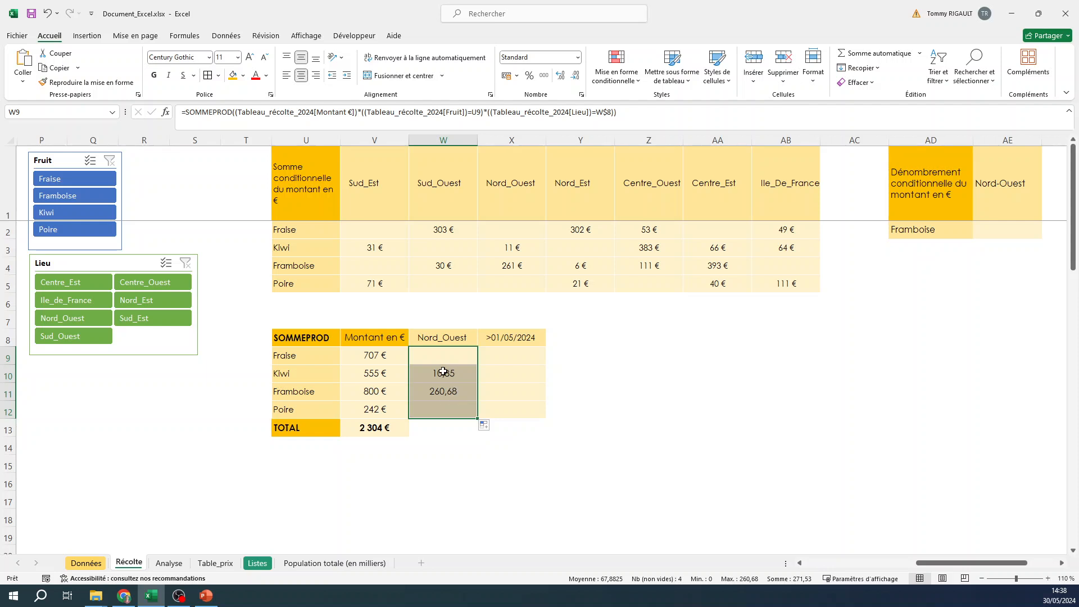
left_click(578, 57)
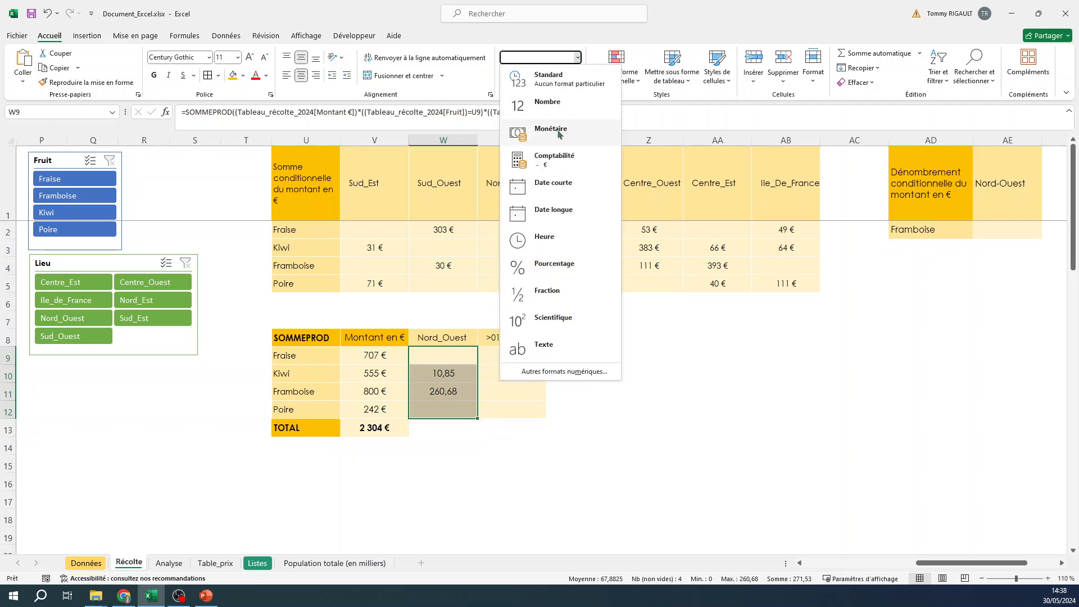
left_click(551, 129)
left_click(575, 75)
left_click(575, 74)
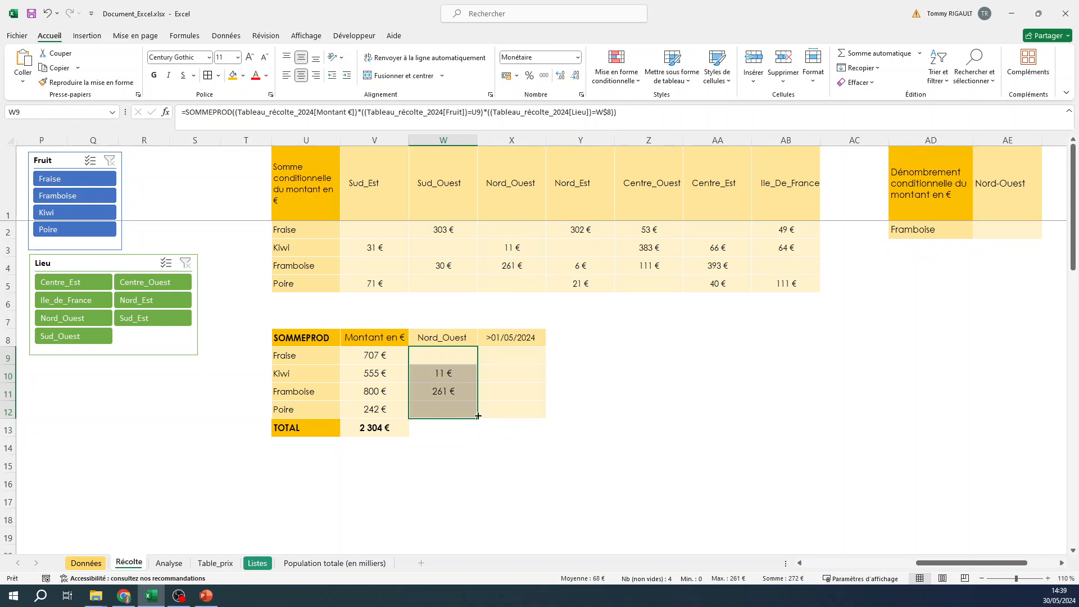
Check the W10 formula and compare the Nord_Ouest results against the SOMME.SI.ENS values in X3:X4
left_click(438, 374)
left_click(478, 117)
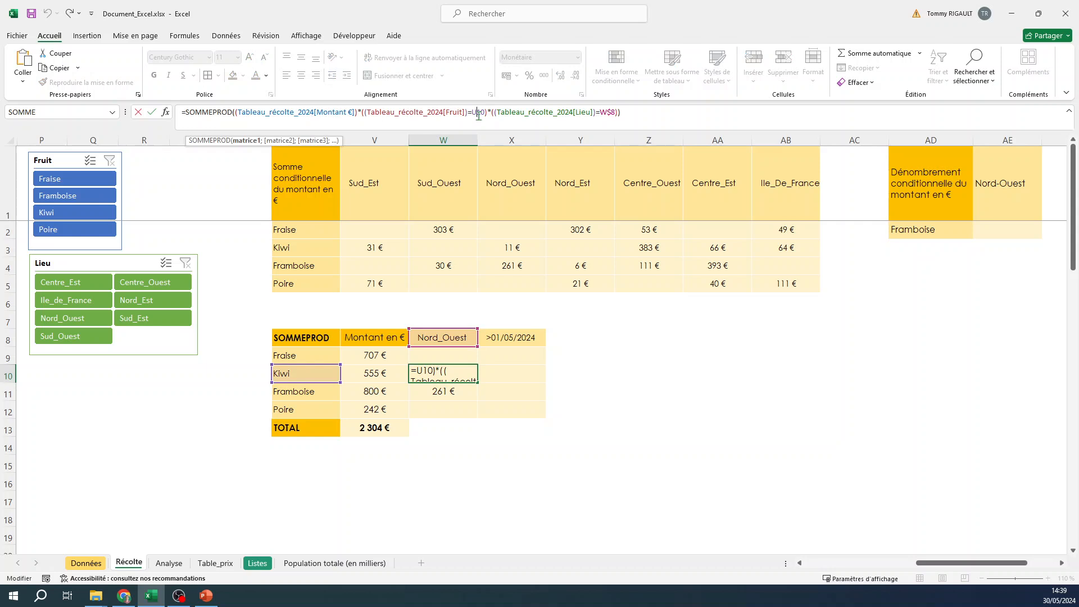
key("Escape")
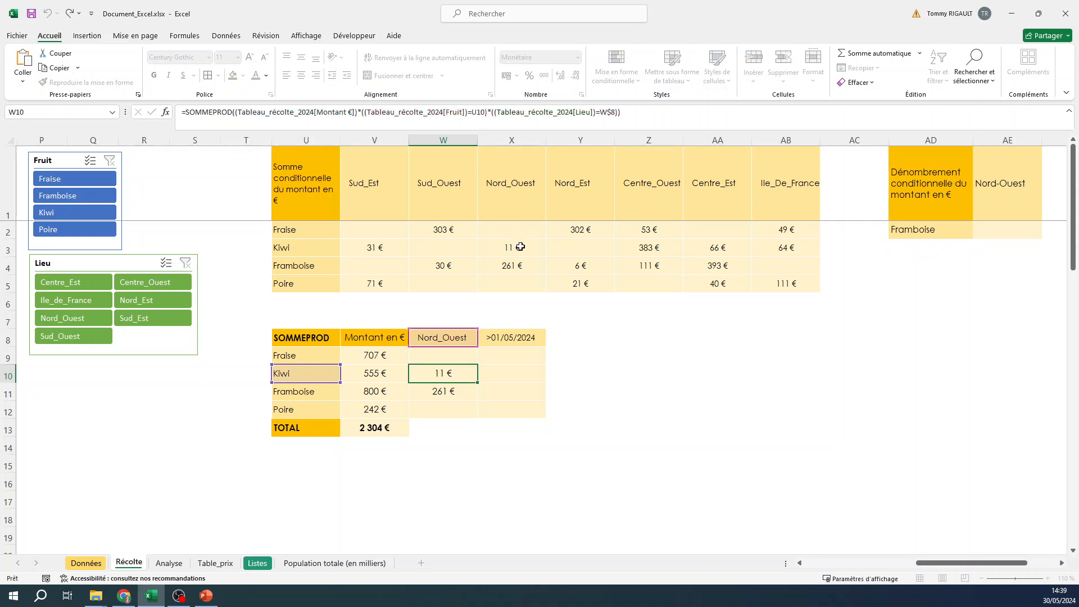
left_click_drag(511, 245, 514, 267)
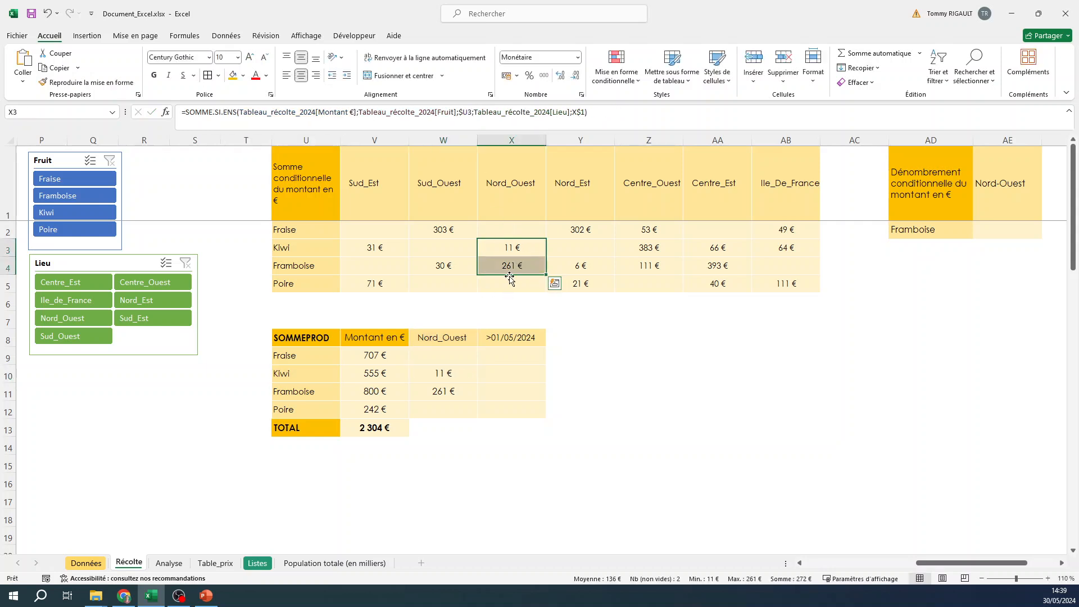
left_click(502, 247)
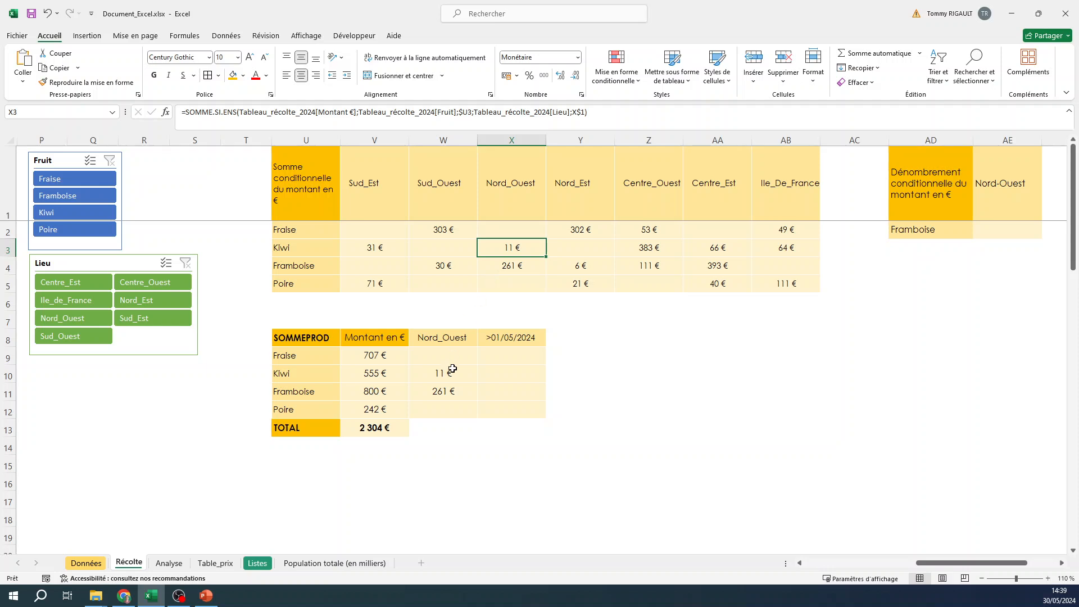
Reduce the font size of the V9:X12 result cells by one step
left_click(444, 395)
left_click_drag(371, 356, 523, 427)
left_click(264, 58)
left_click(443, 374)
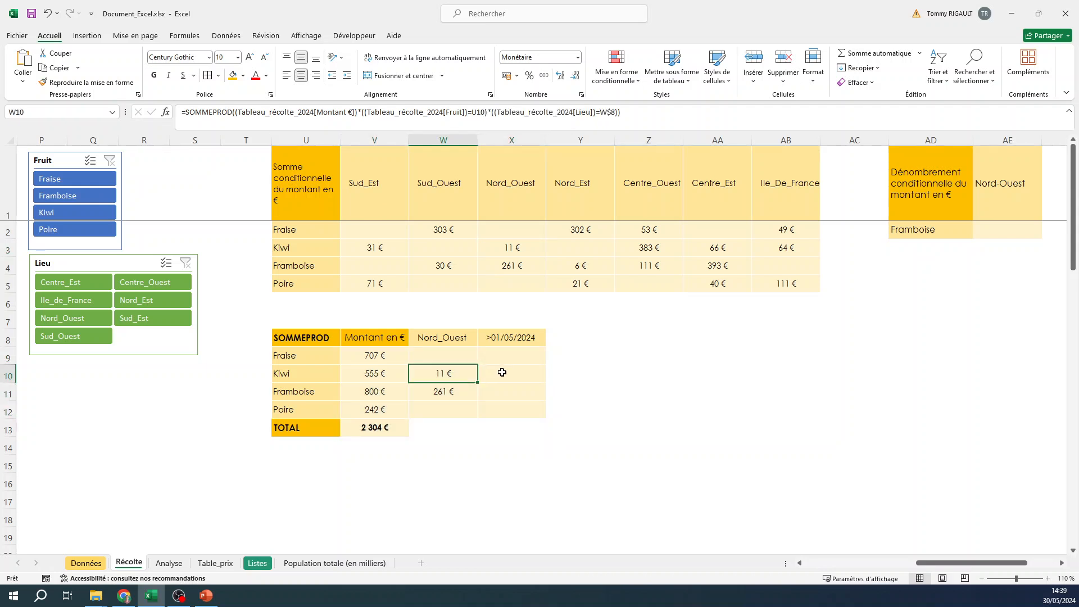
Copy the SOMMEPROD formula text from V9 and paste it into X9 under the >01/05/2024 header
left_click(501, 355)
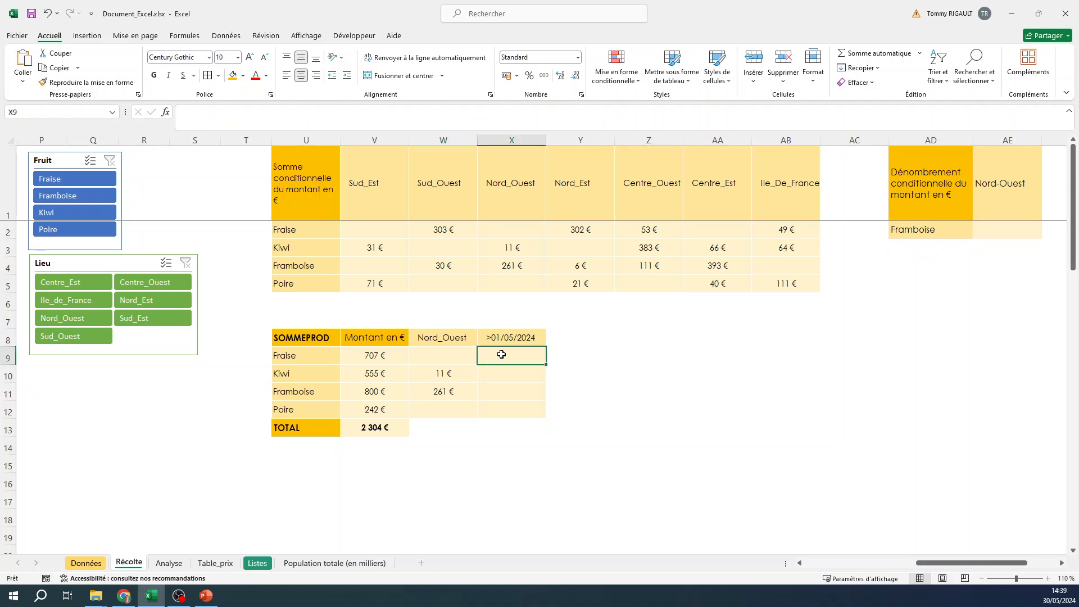
left_click(375, 354)
left_click_drag(490, 109, 181, 112)
key("ctrl+c")
key("Escape")
left_click(513, 356)
left_click(268, 117)
key("ctrl+v")
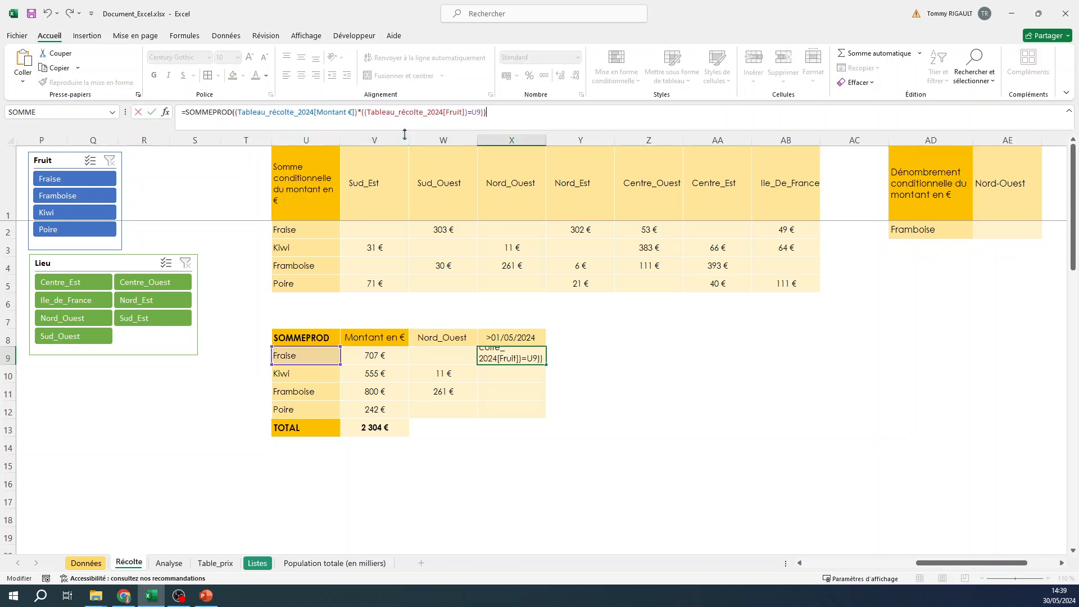
Append a condition that MOIS of the Date column is >=5 to the X9 formula and confirm it
left_click_drag(936, 563, 853, 565)
left_click(484, 112)
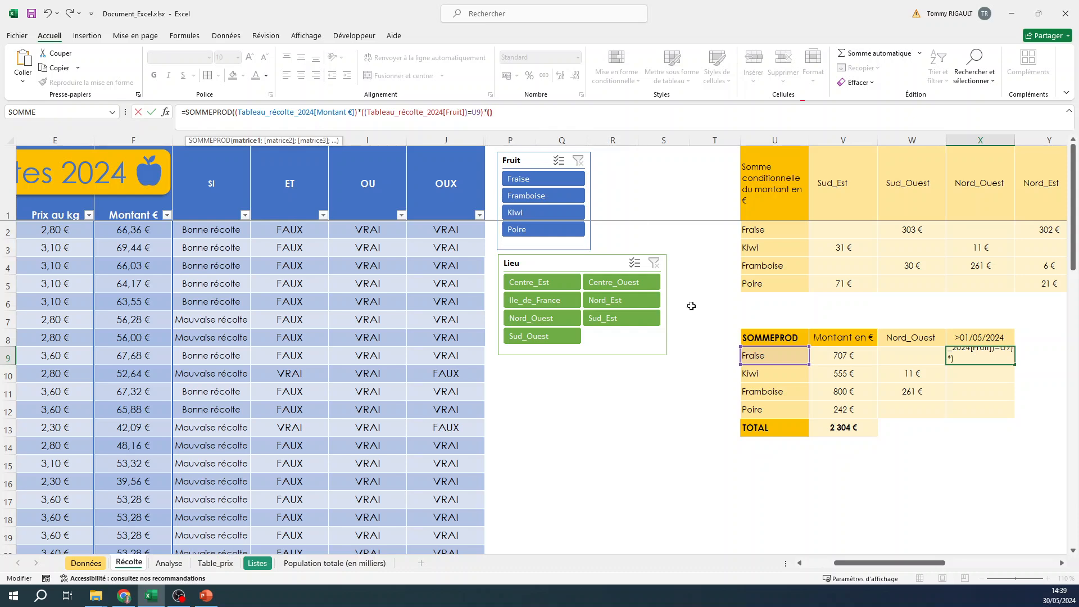
left_click_drag(875, 568, 846, 568)
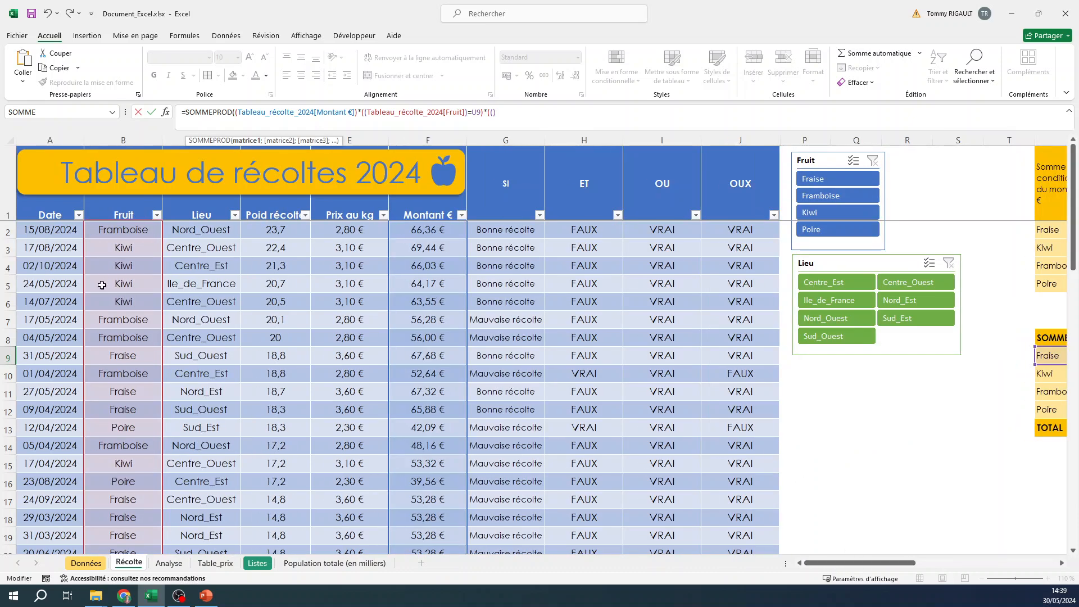
left_click(42, 229)
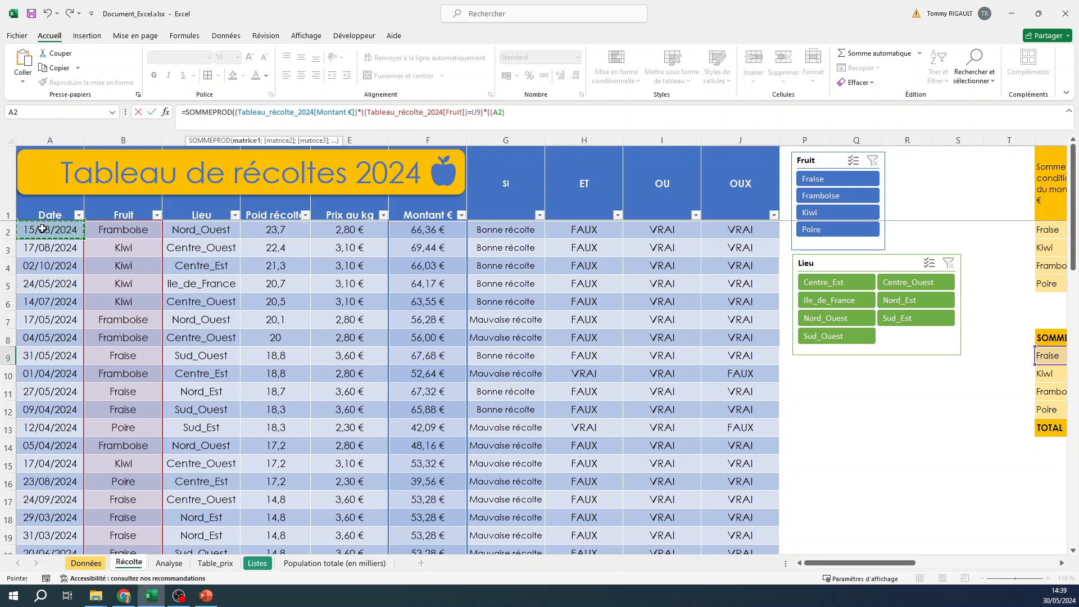
key("ctrl+shift+Down")
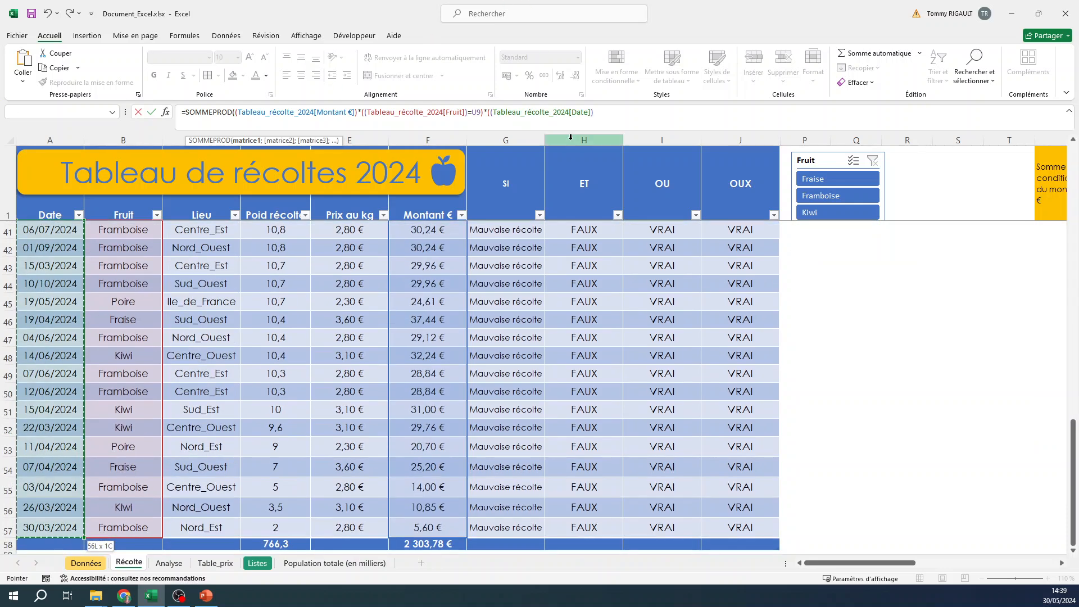
type(")")
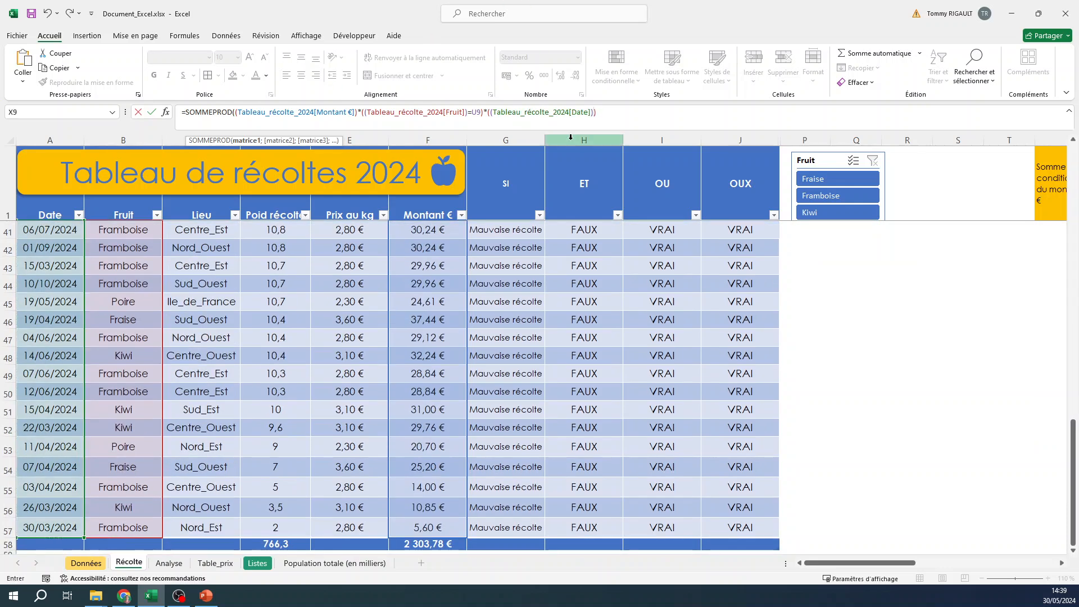
left_click(490, 112)
type("MOIS")
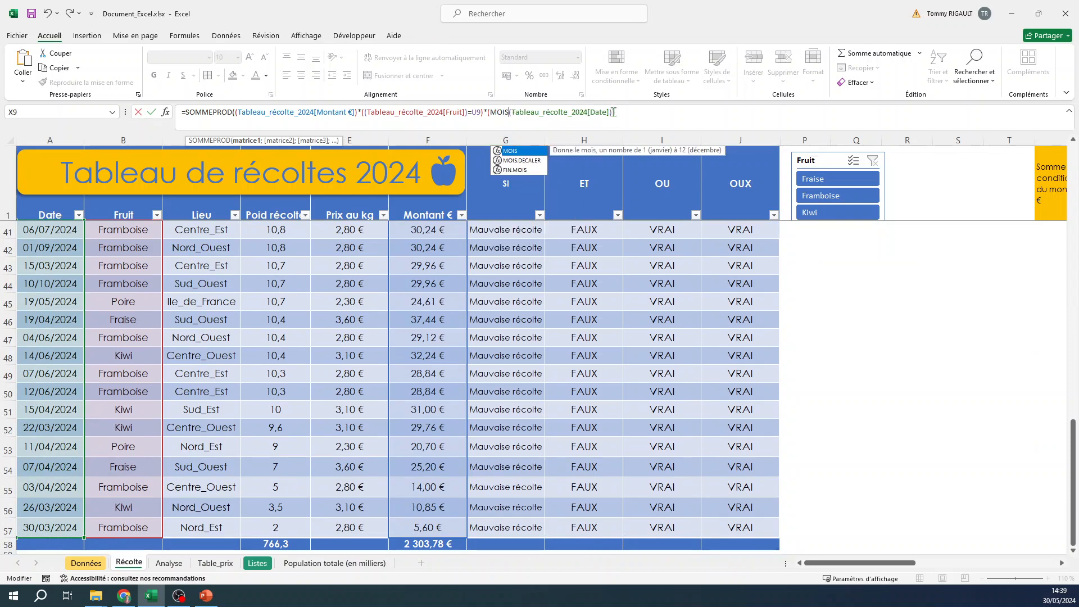
type("(")
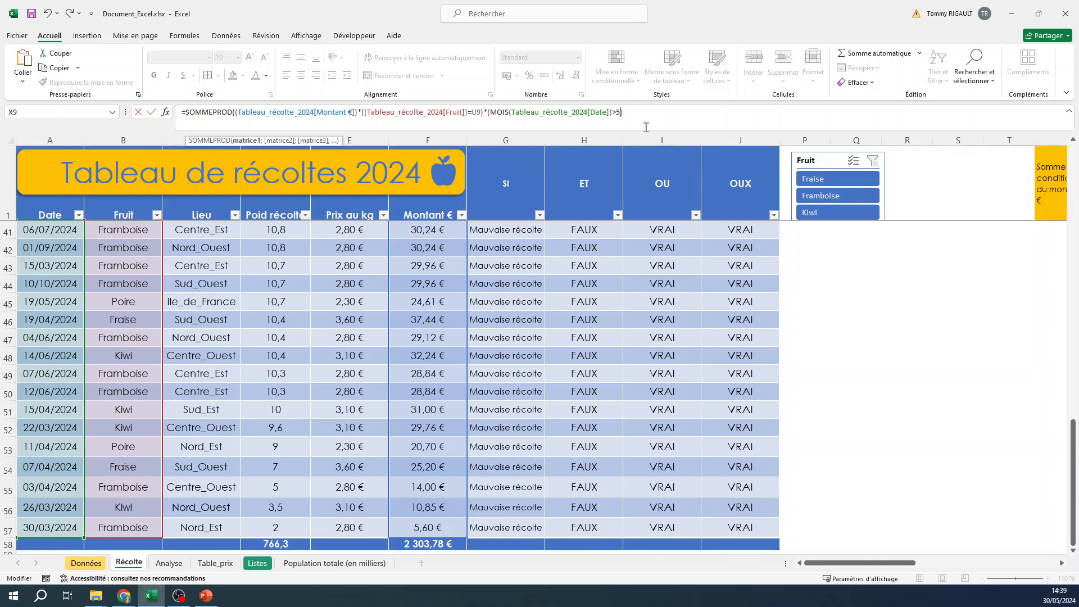
left_click_drag(896, 562, 971, 568)
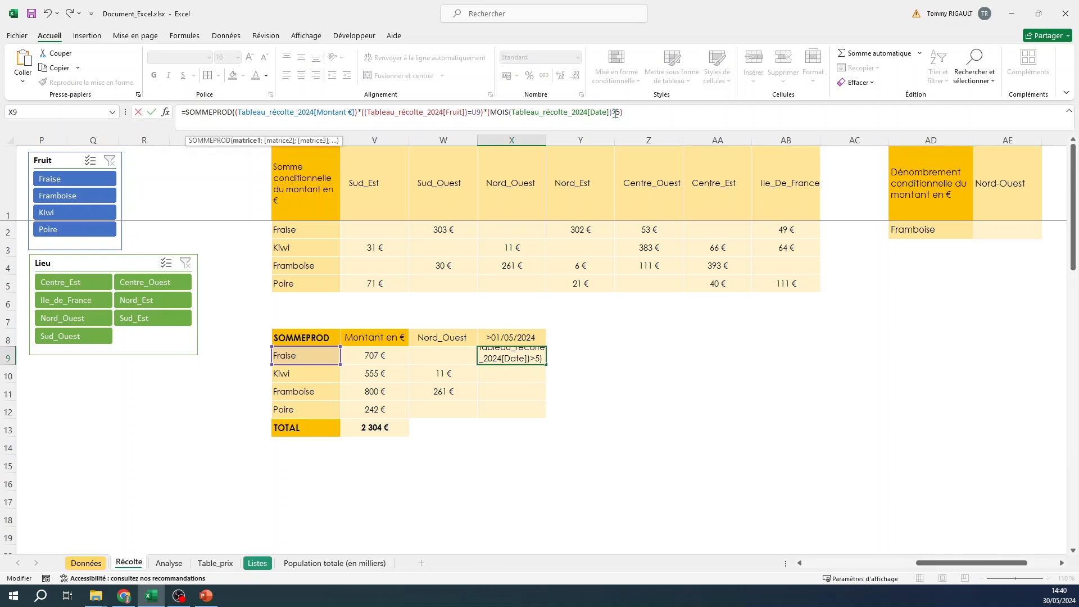
type("=")
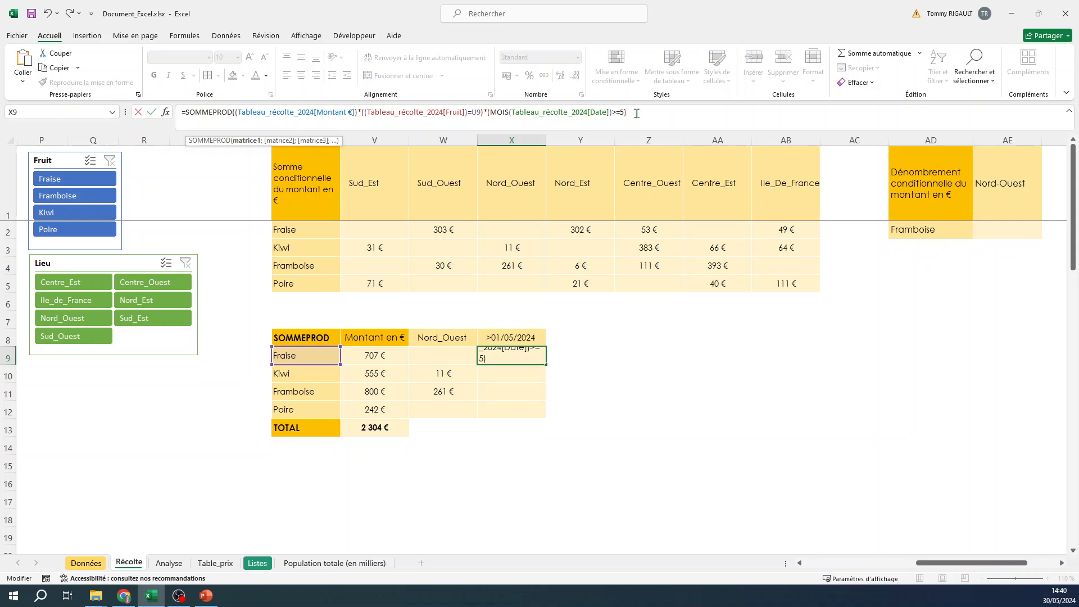
key("Return")
Copy the X9 formula down through X12 and format X9:X12 as Monétaire without decimals
key("Up")
left_click_drag(547, 363, 537, 416)
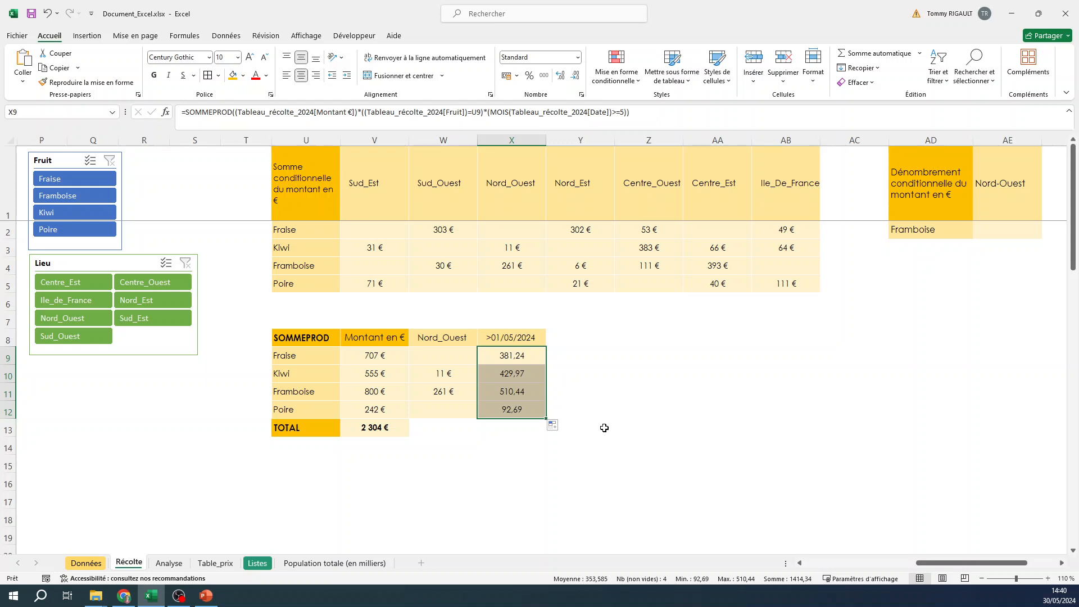
left_click(578, 57)
left_click(573, 162)
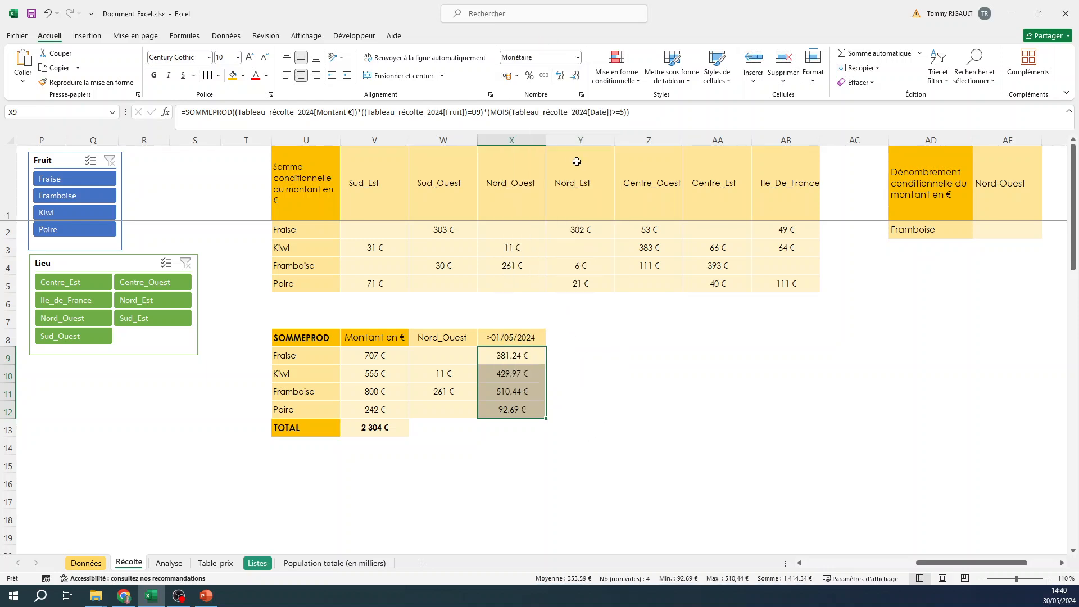
left_click(575, 75)
left_click(575, 76)
left_click(512, 360)
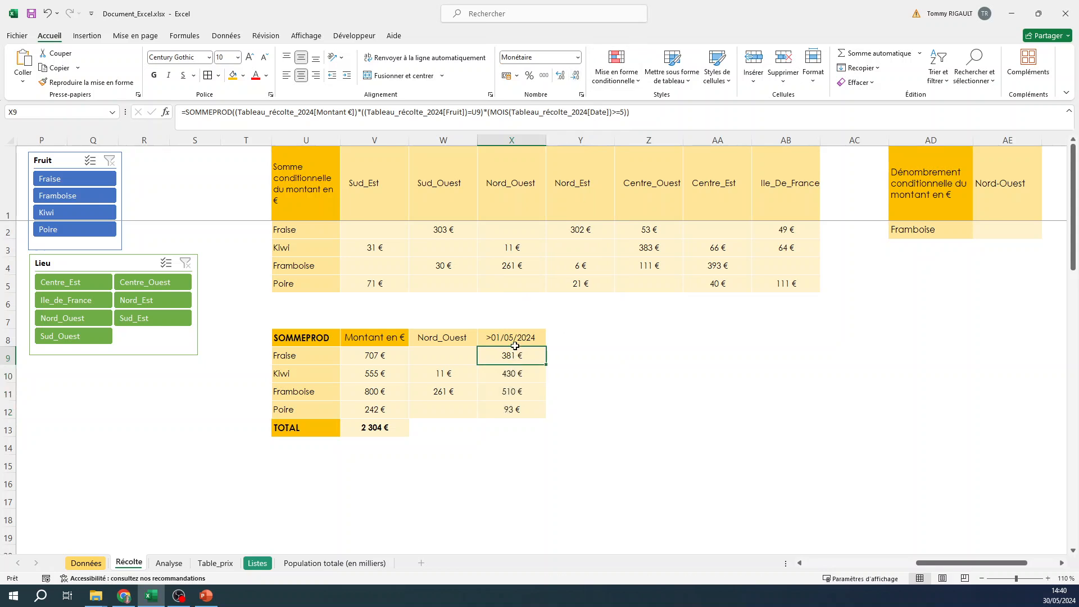
Open the X9 formula for editing and review its month condition on the Date column without changing it
left_click(501, 114)
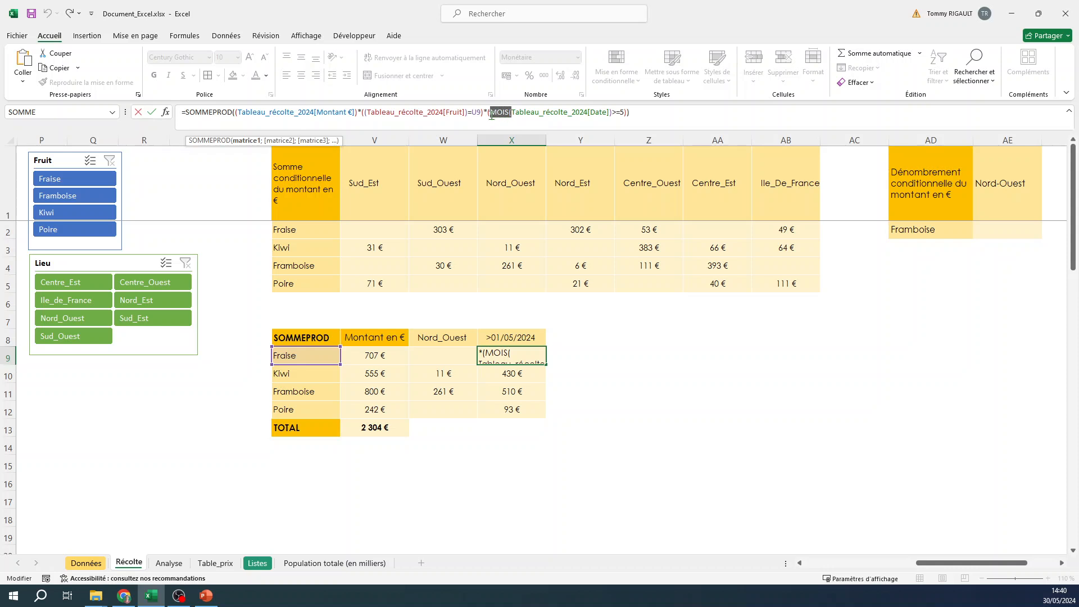
left_click(622, 112)
left_click(622, 112)
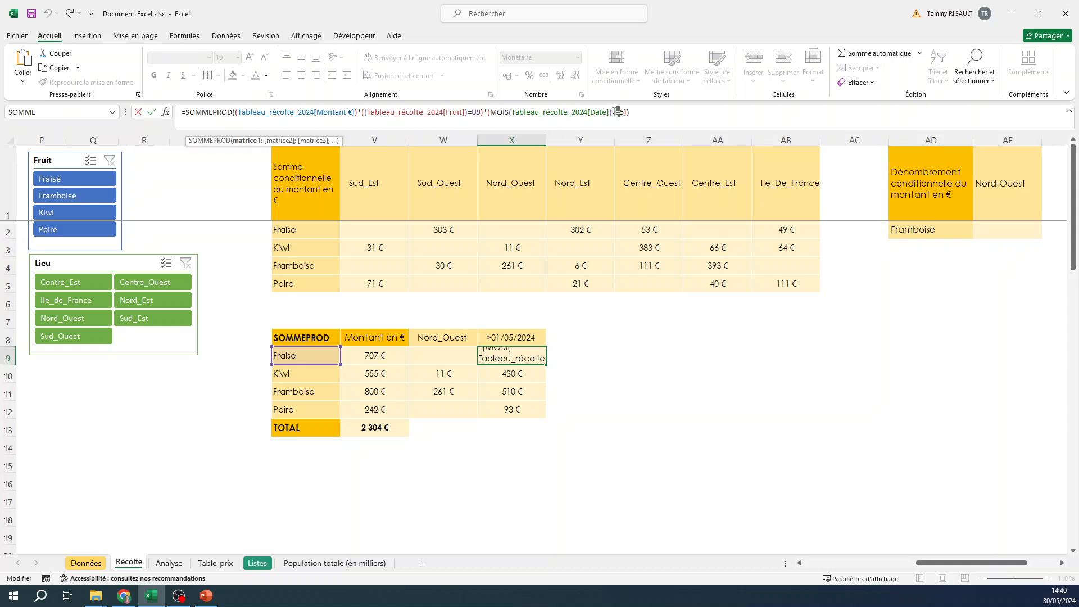
double_click(615, 112)
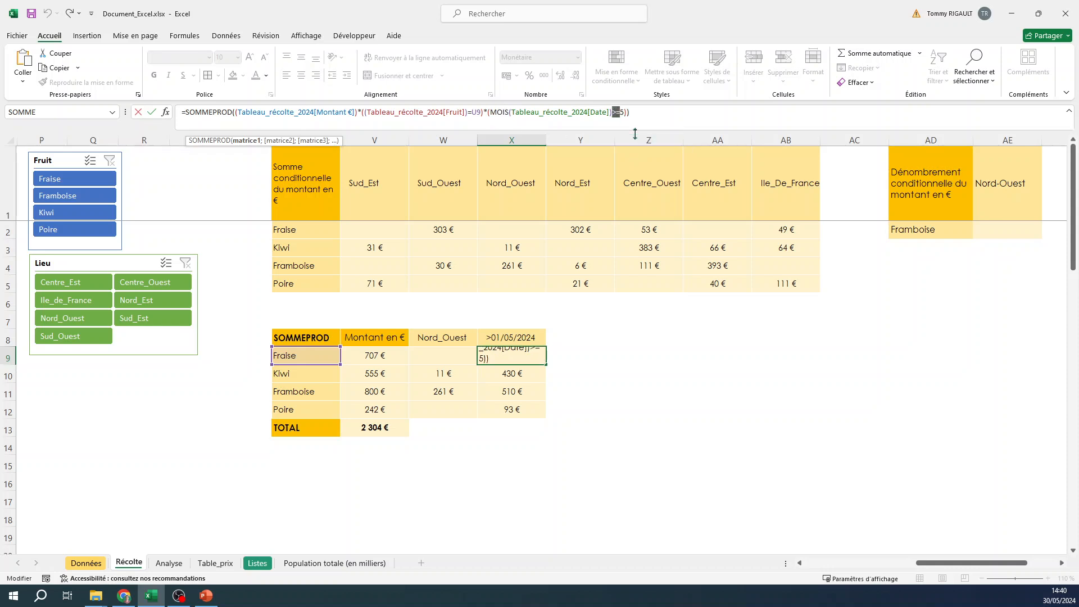
key("ctrl+Return")
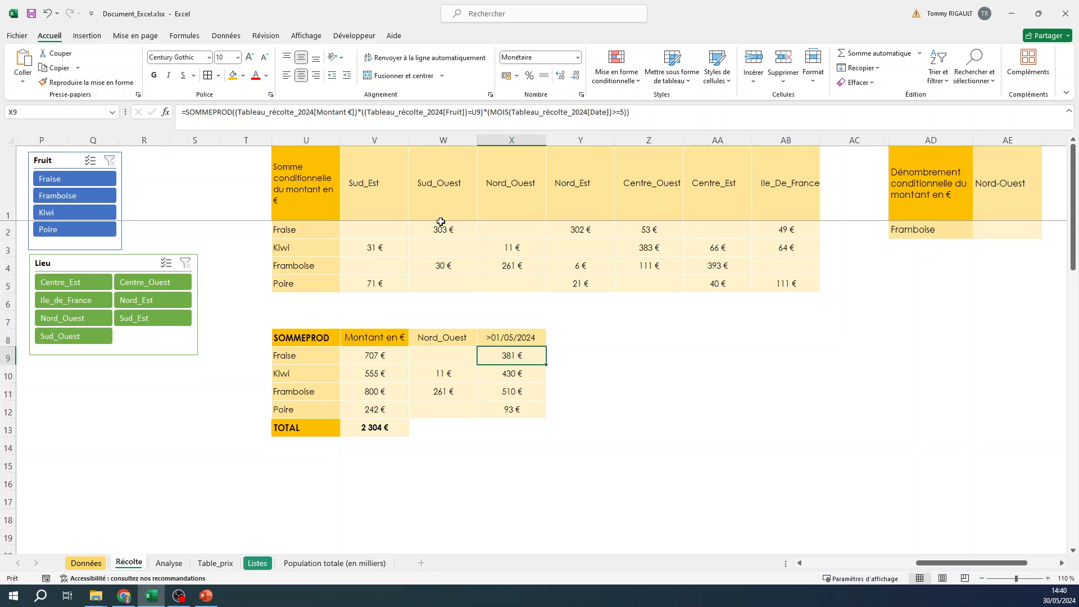
Inspect the SOMME.SI.ENS formula in W2, then review the X9 formula against the Date column of the harvest table
left_click(429, 231)
double_click(427, 228)
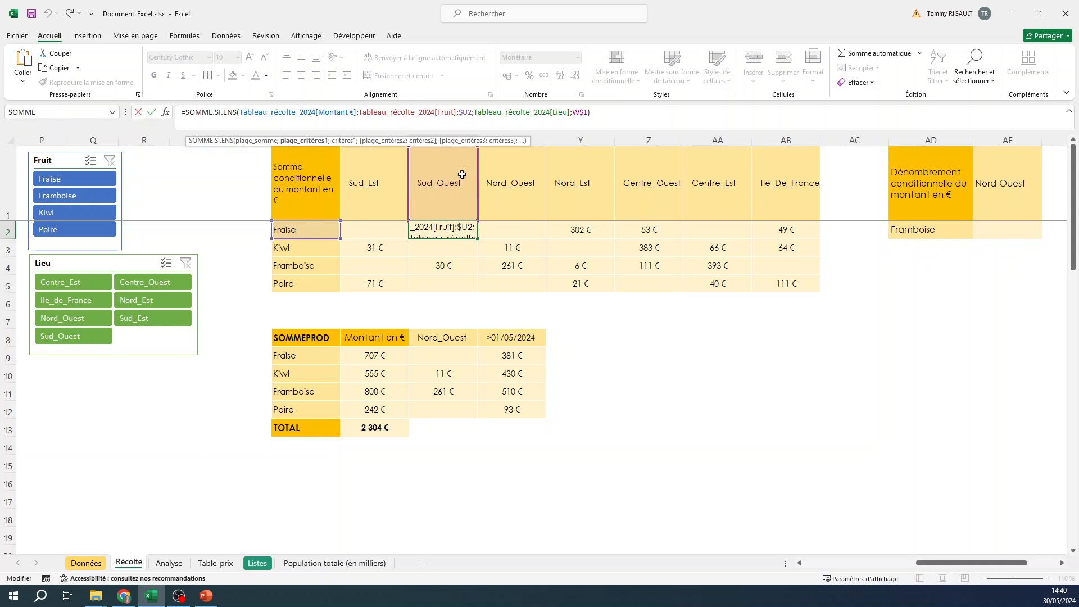
left_click(524, 355)
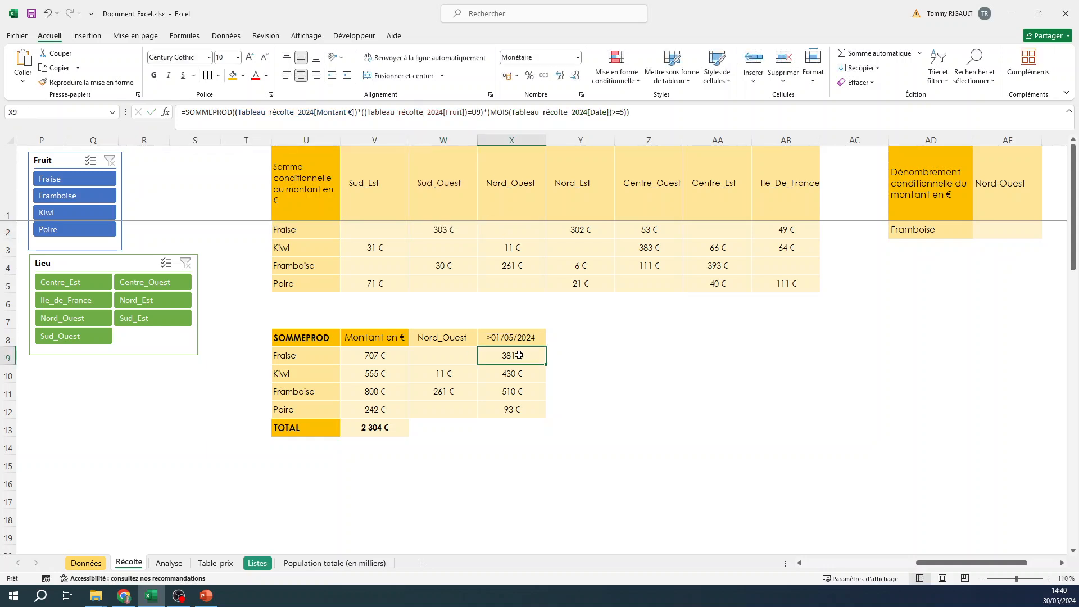
left_click(430, 125)
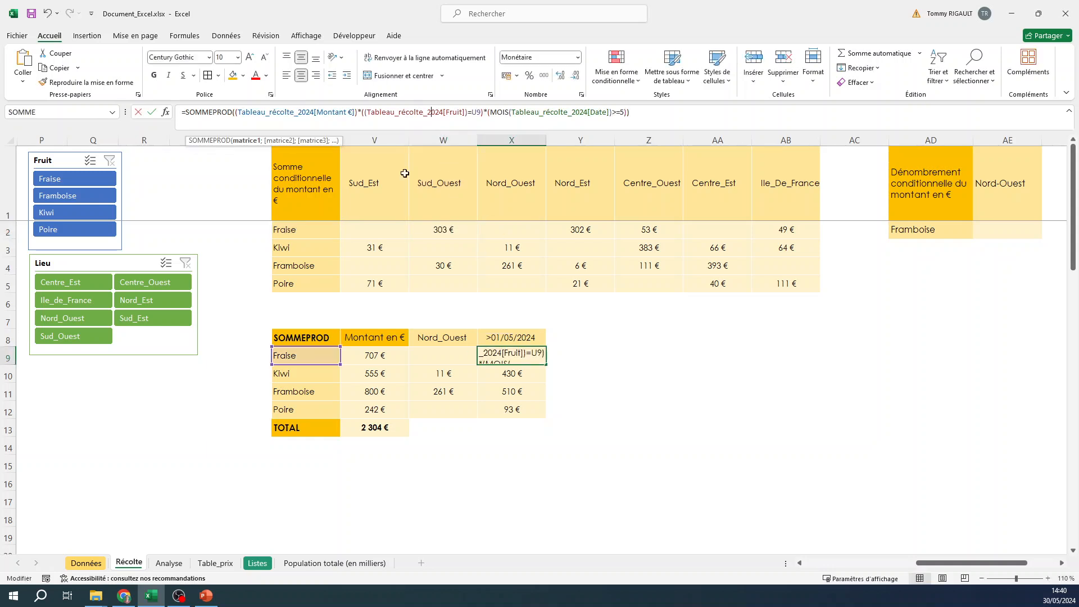
left_click(508, 113)
scroll(992, 542, "left", 10)
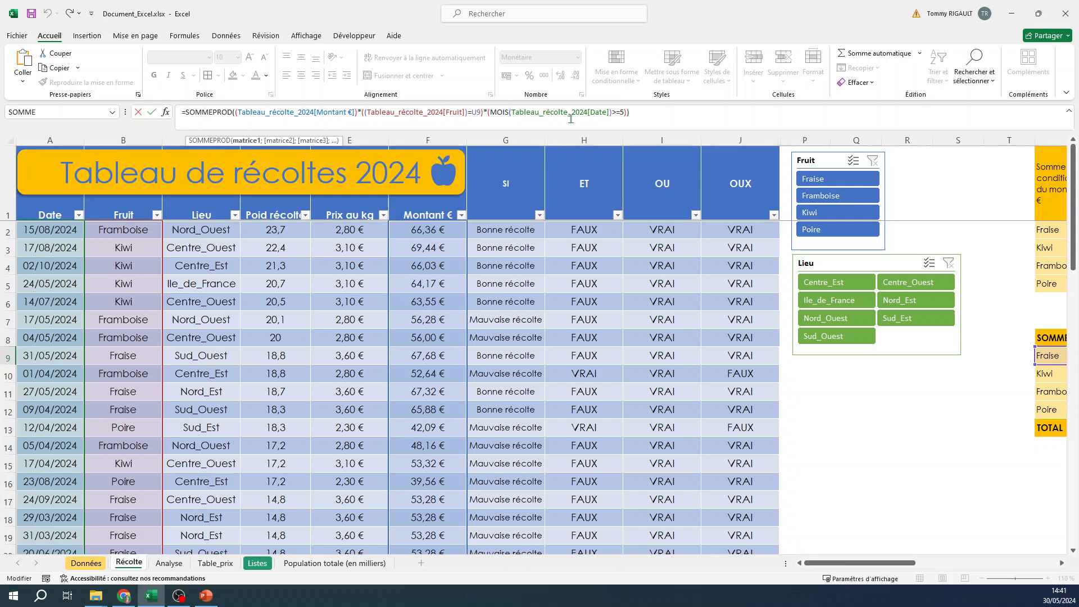
left_click_drag(879, 564, 939, 564)
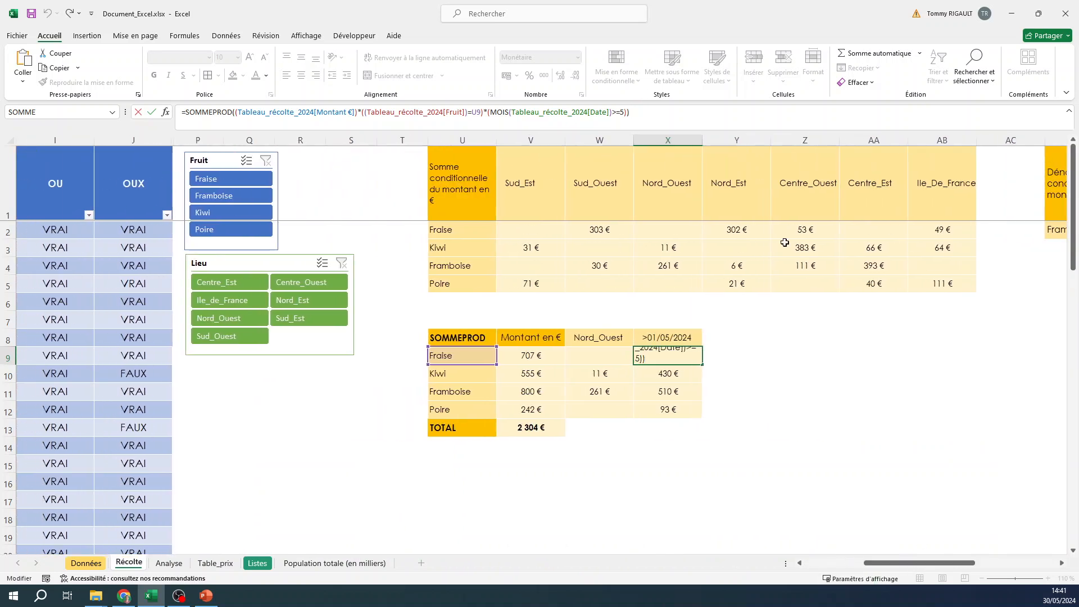
key("ctrl+Return")
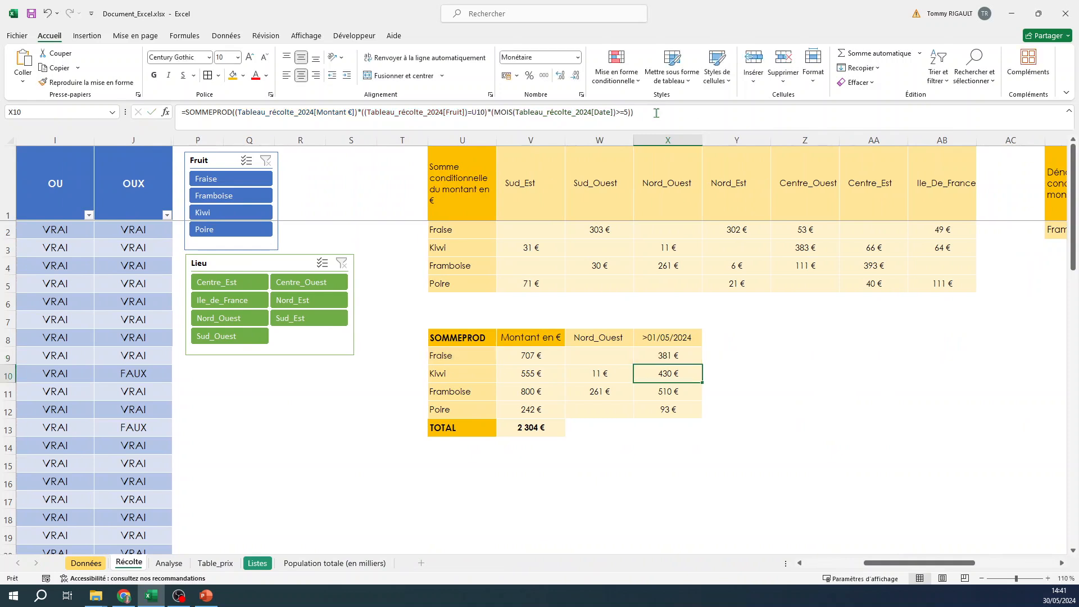